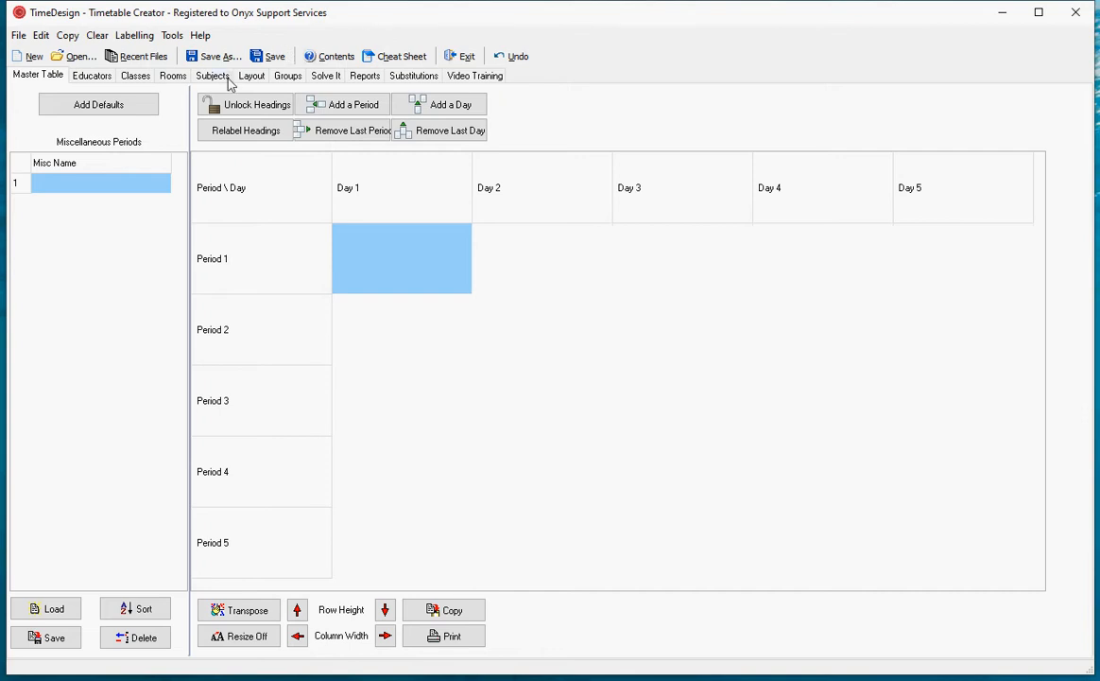
- Open the timetable file Demo High School.tb5 from the TimeTabling Samples folder
click(253, 77)
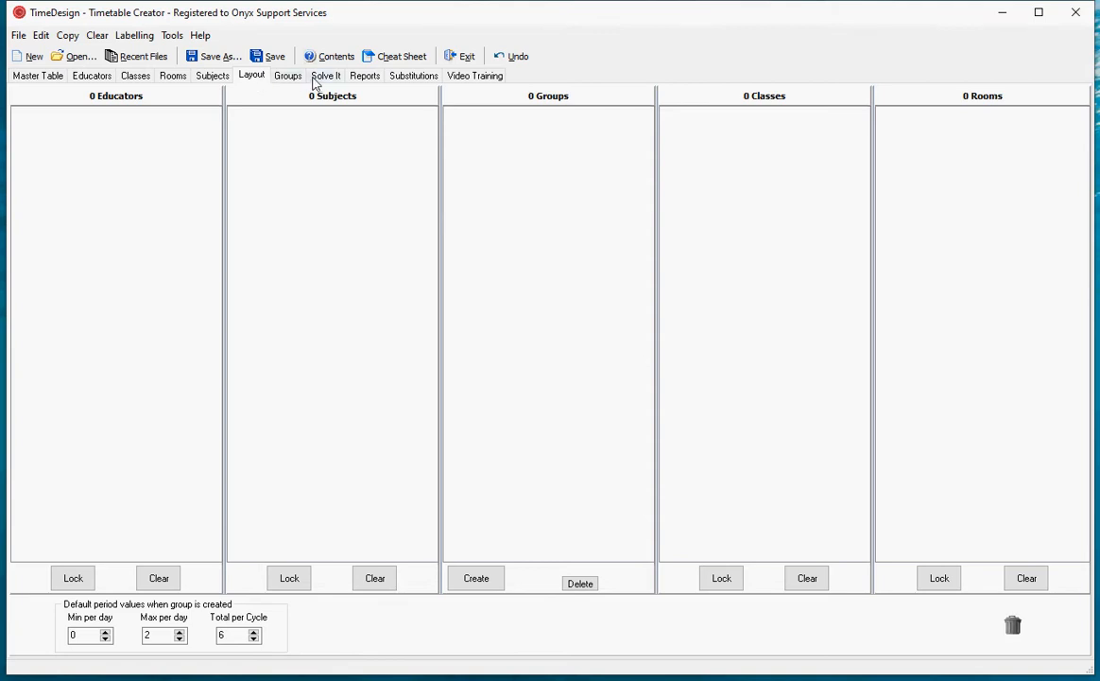
click(73, 58)
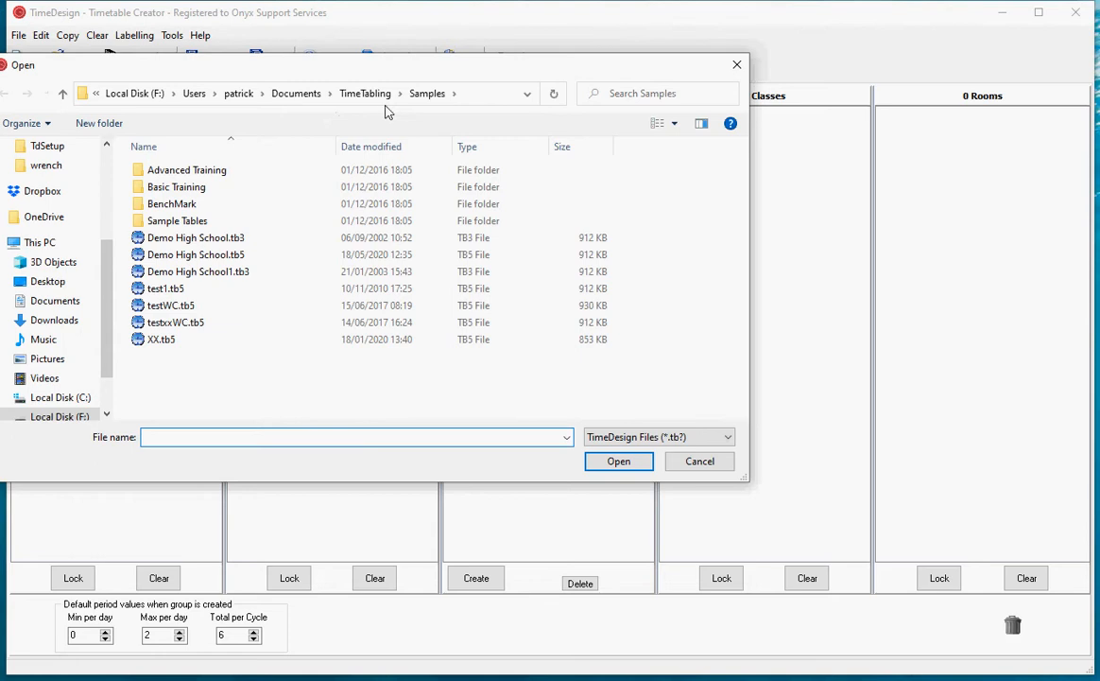
click(369, 93)
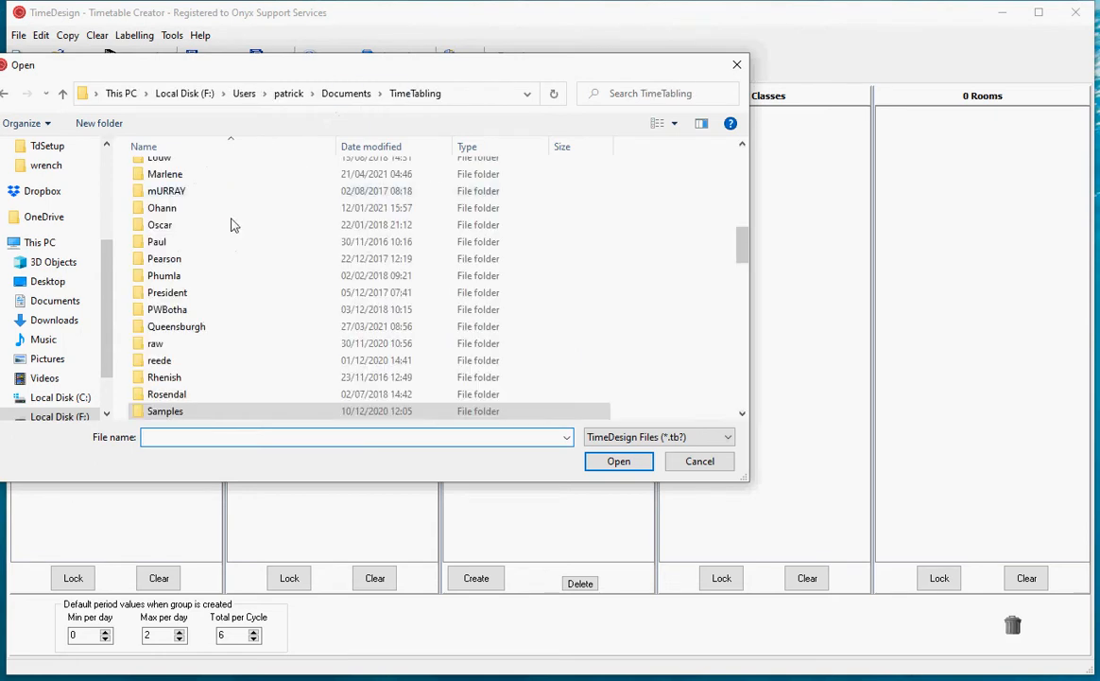
double_click(168, 411)
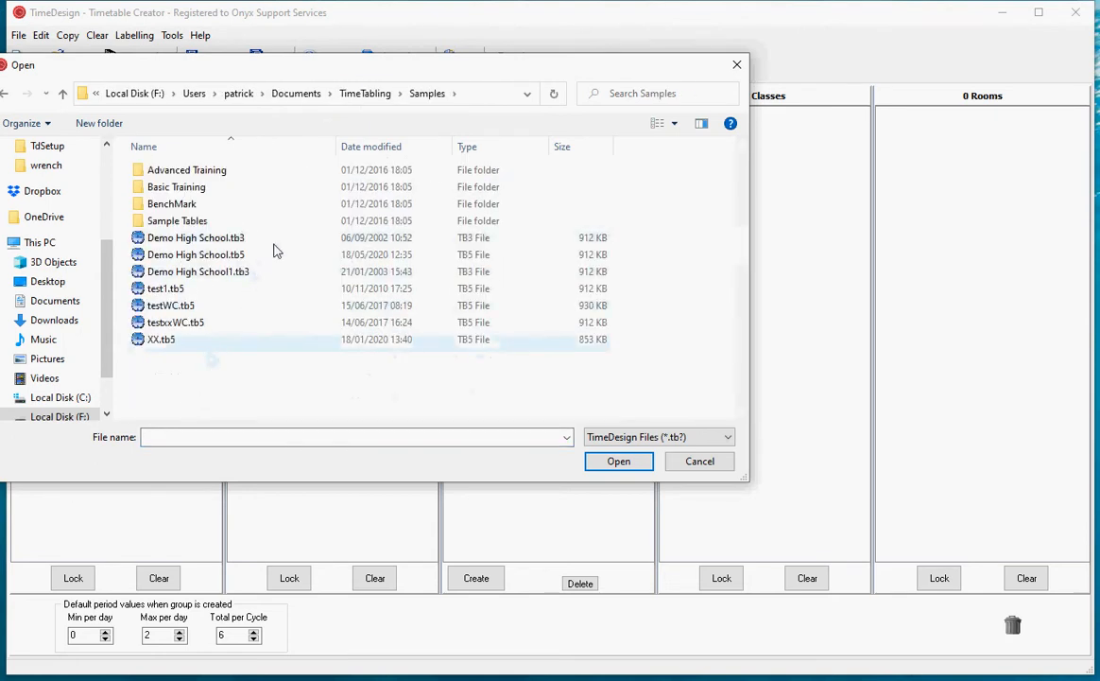
click(194, 254)
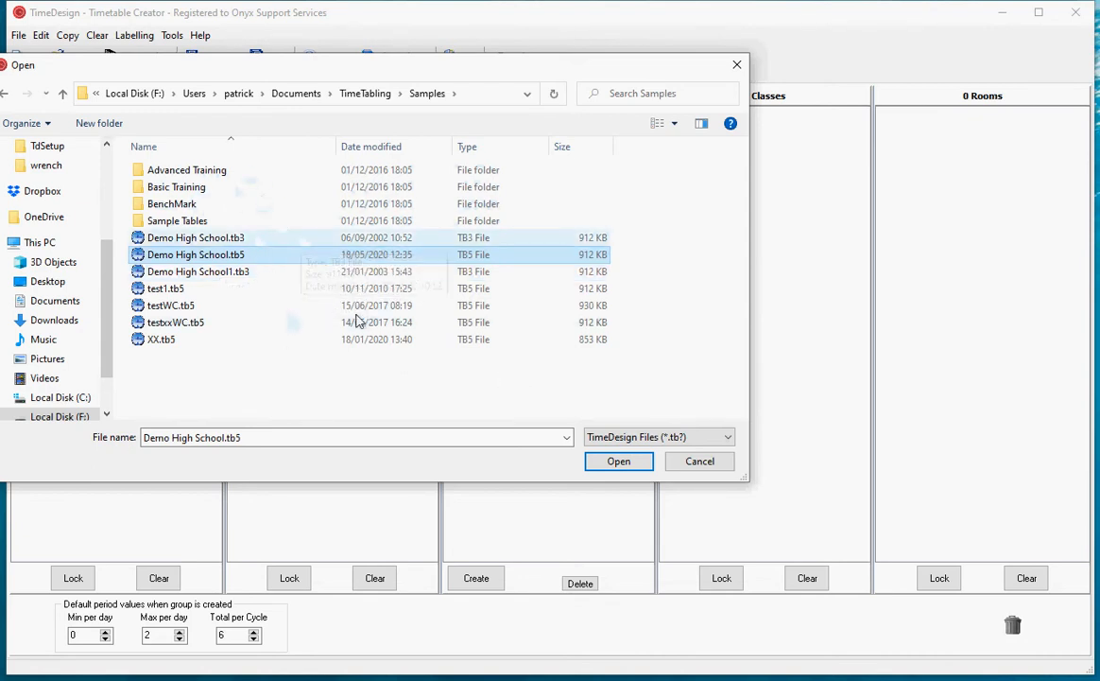
click(616, 460)
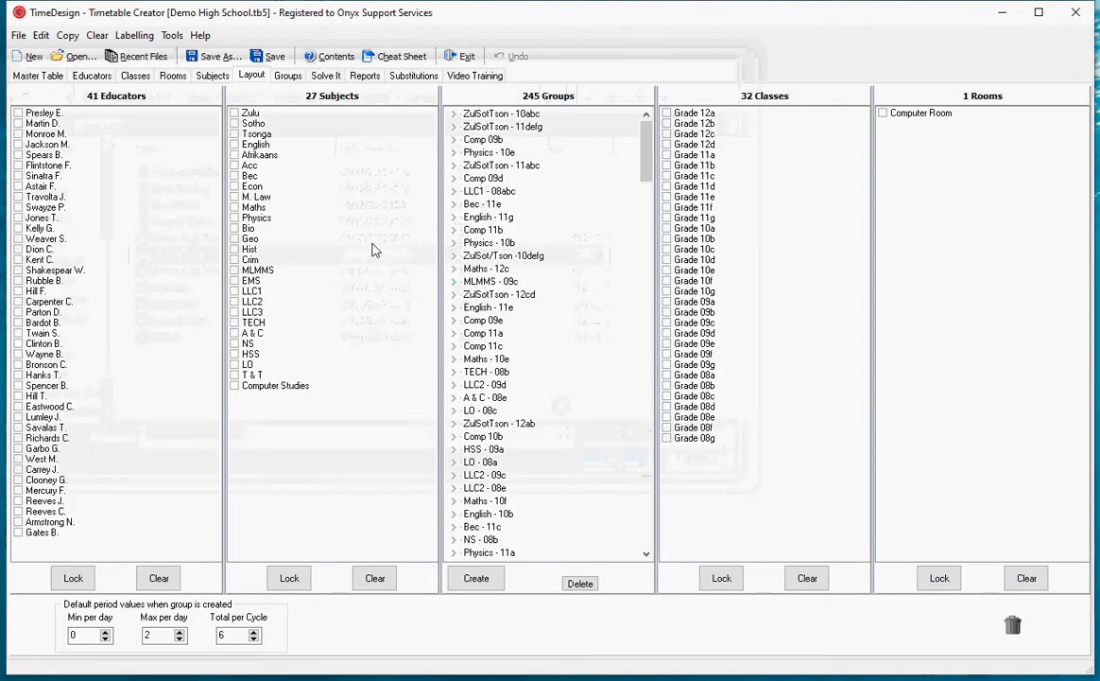
- Check the master table's period layout and clear all computer-generated entries from the timetable
click(37, 77)
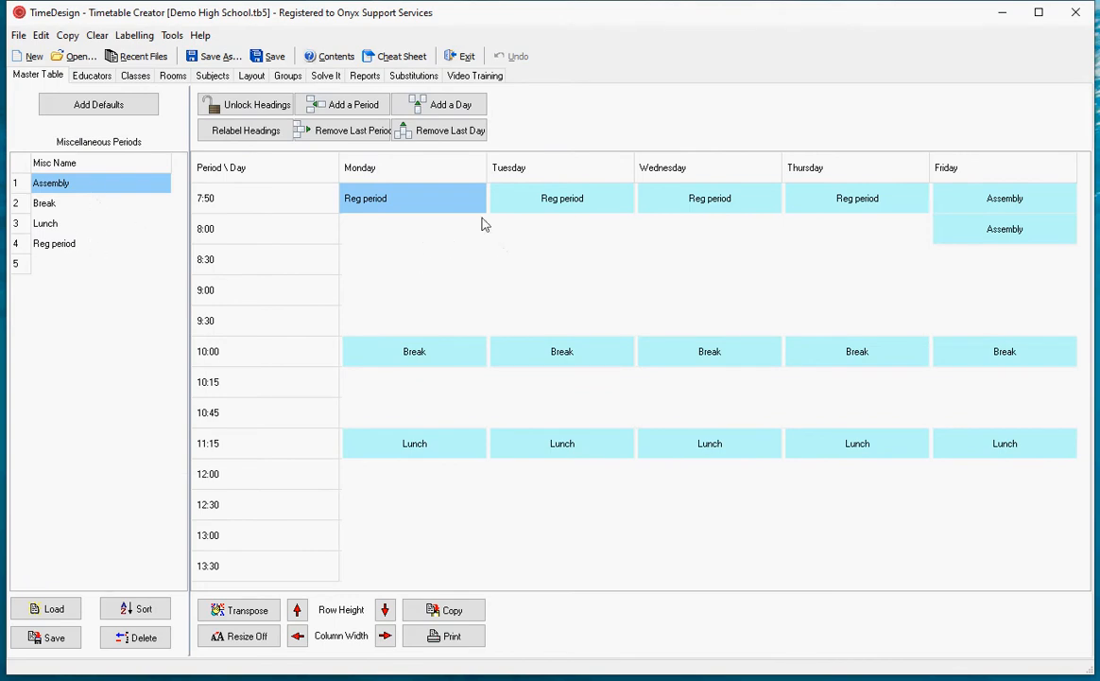
click(68, 35)
click(87, 57)
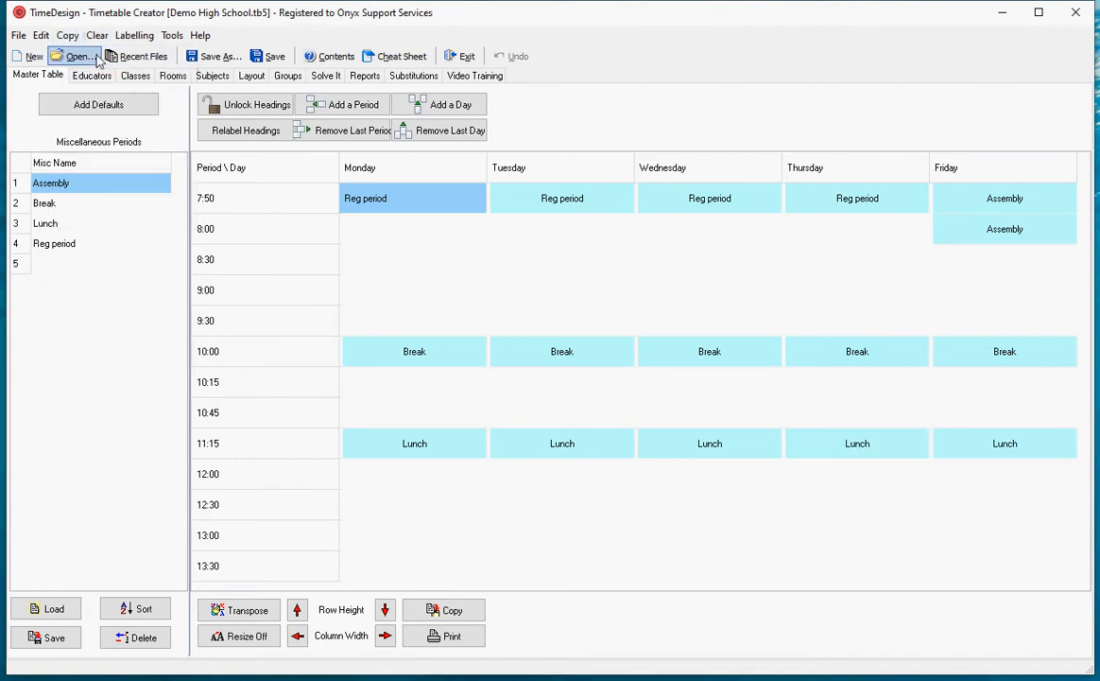
click(97, 35)
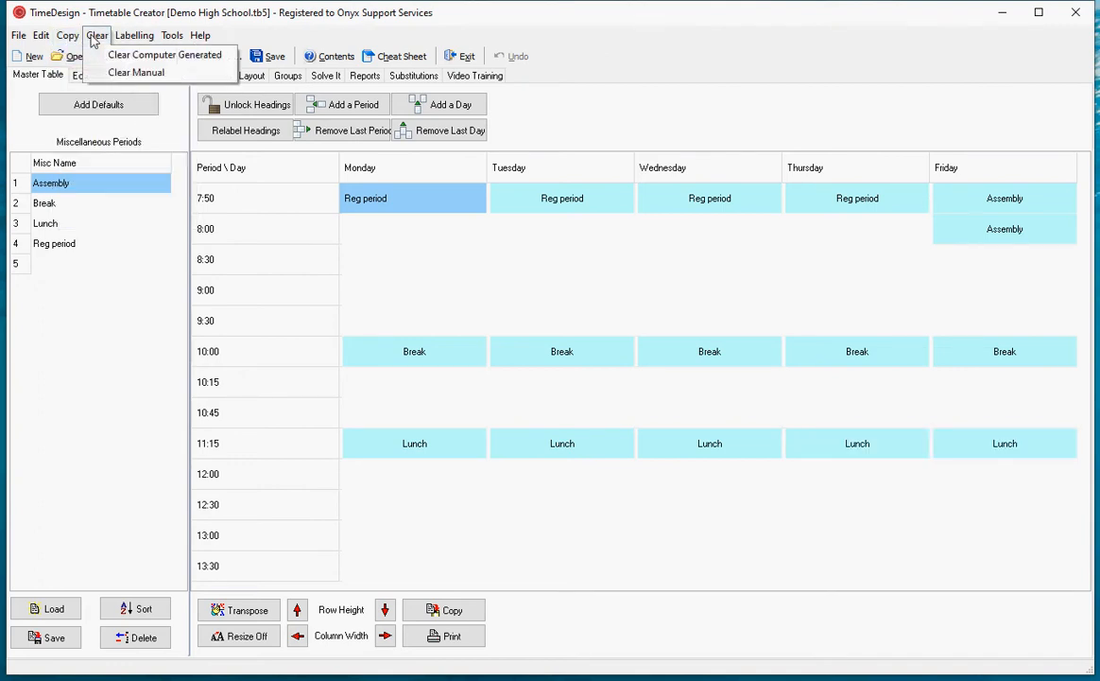
click(118, 53)
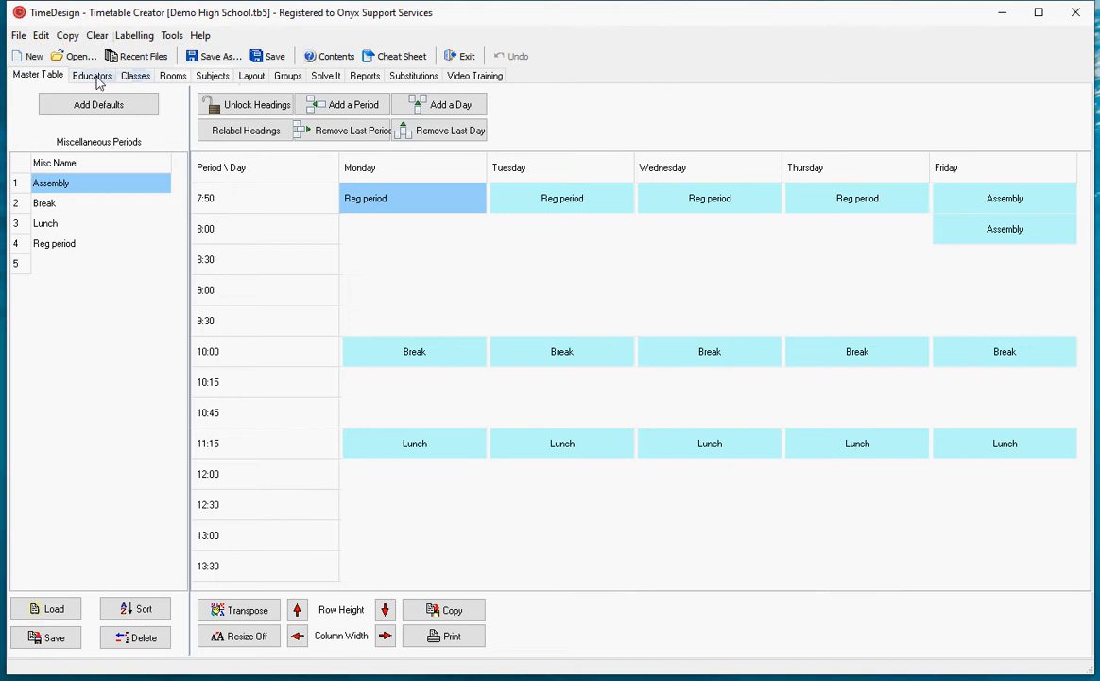
- Check the Educators, Classes and Rooms timetables for leftover computer-generated entries
click(91, 77)
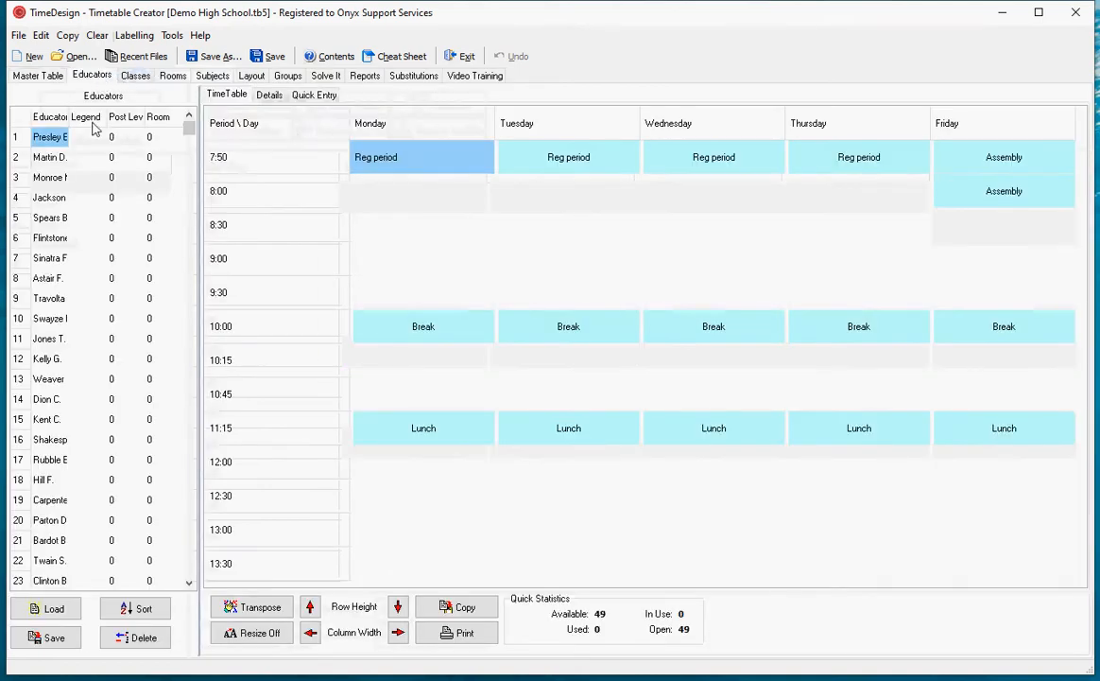
click(135, 76)
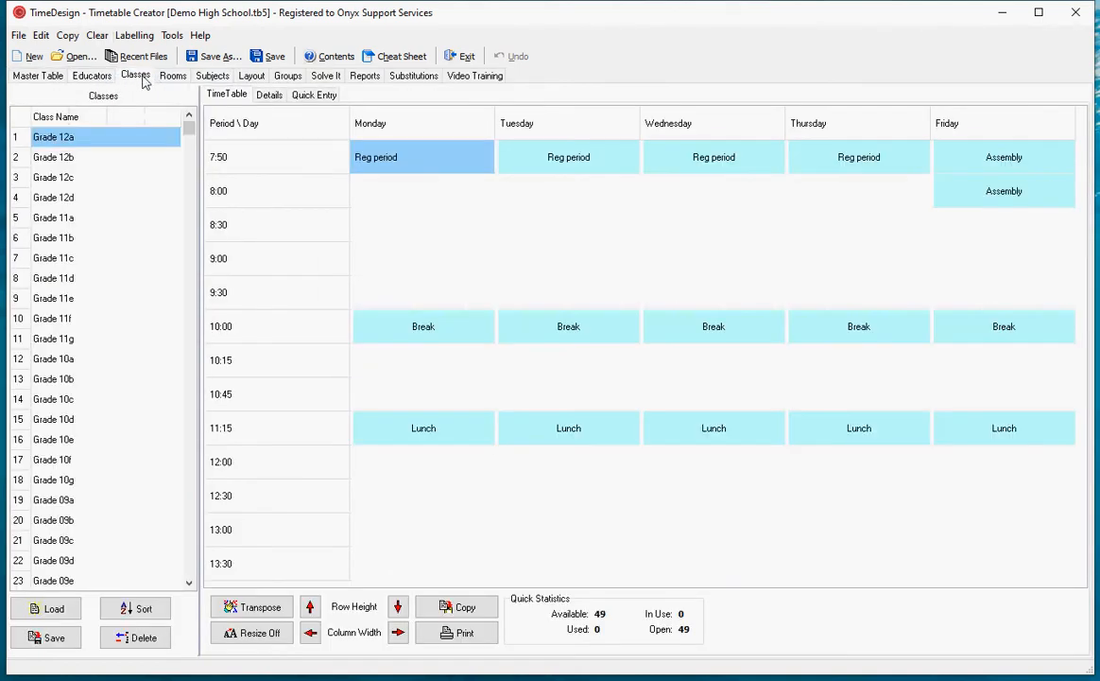
click(173, 76)
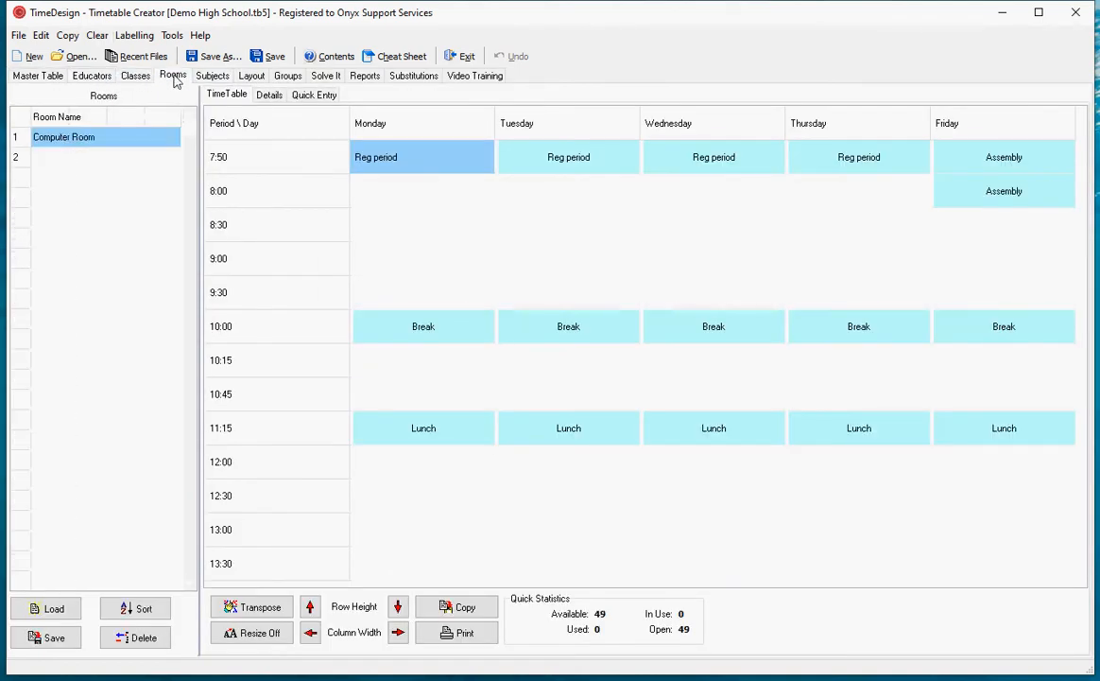
click(90, 77)
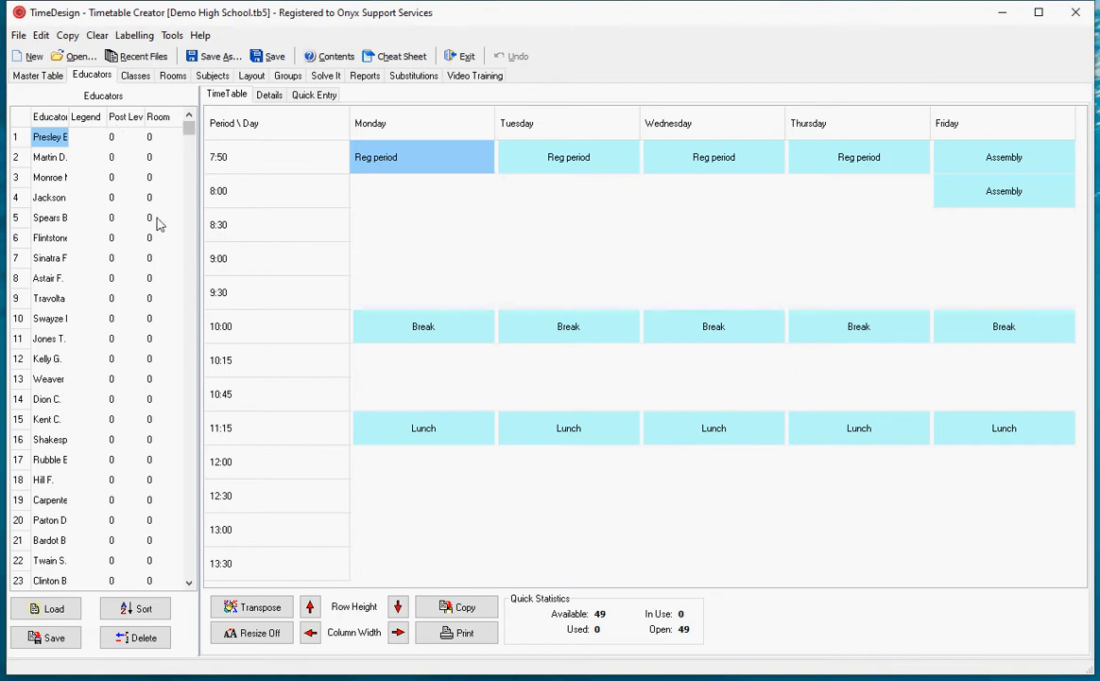
- Validate the timetable information and run the solver without changing the constraints
click(325, 77)
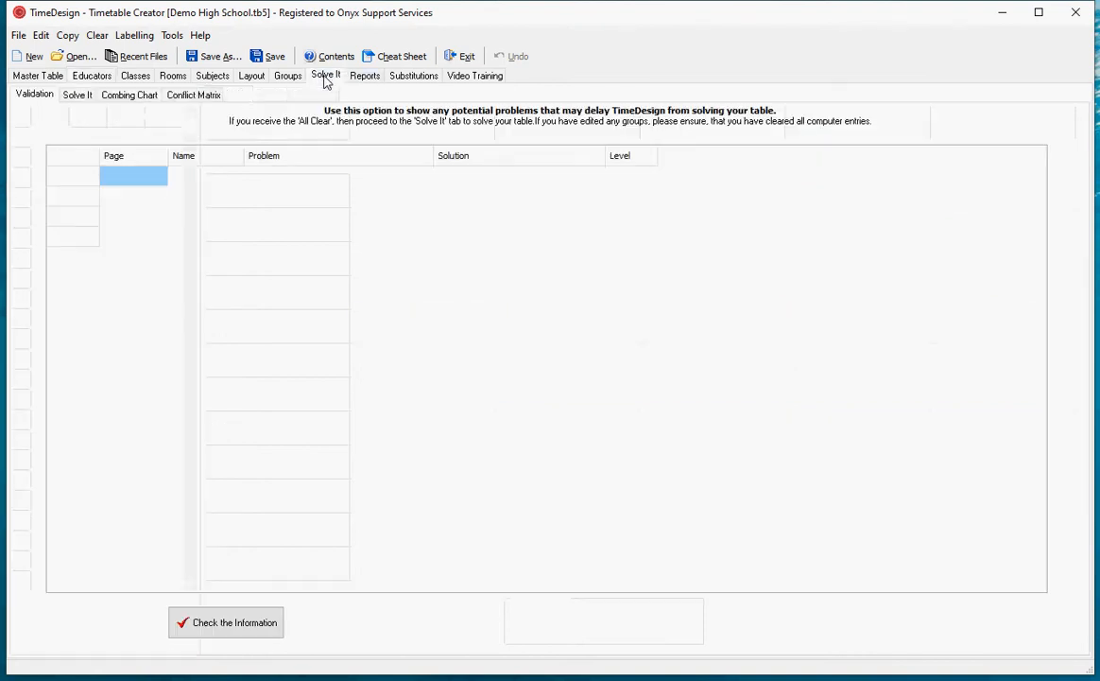
click(258, 631)
click(83, 98)
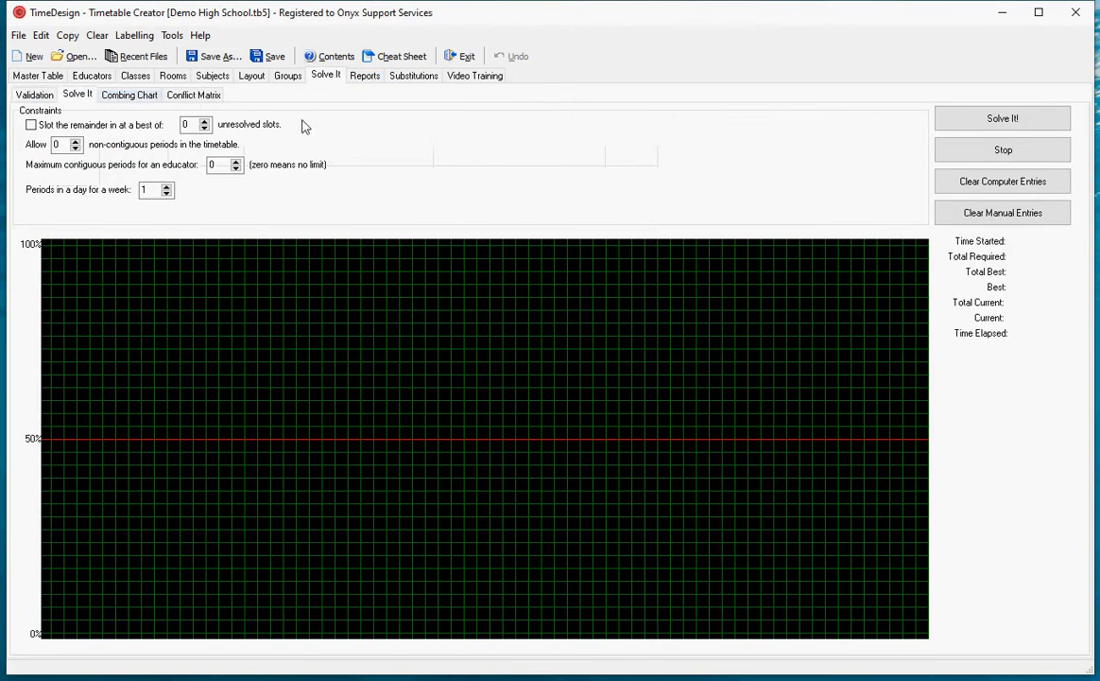
click(1028, 117)
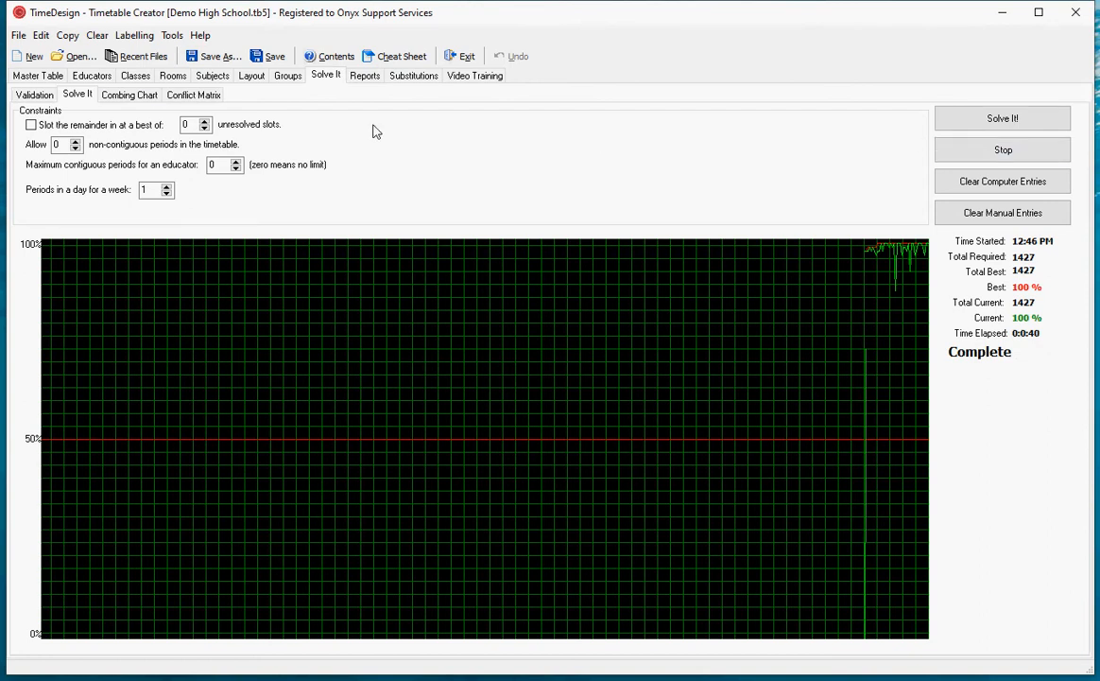
- Clear the computer-generated entries of the solved timetable and bring up the educators' timetables
click(96, 35)
click(126, 58)
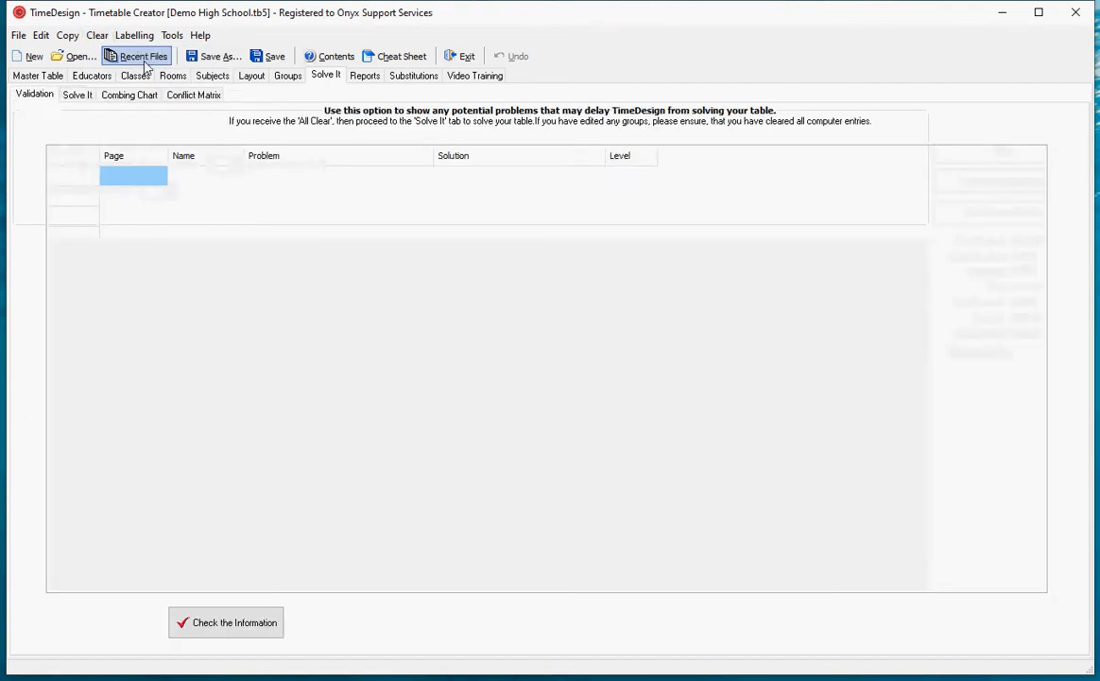
click(90, 78)
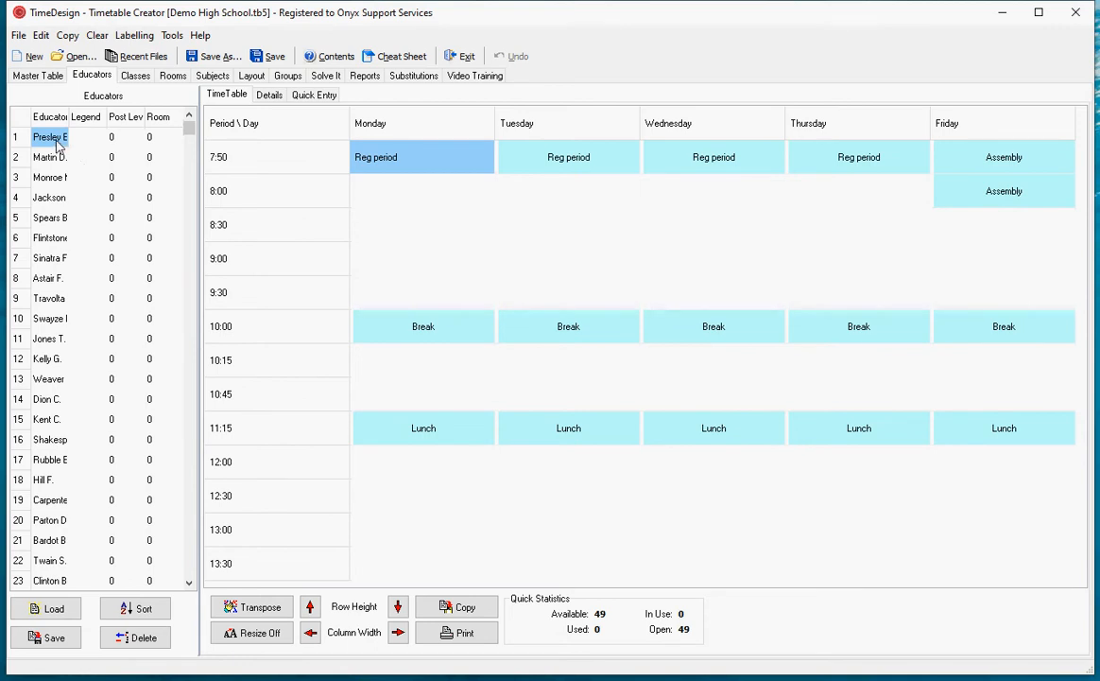
- Block the 8:00 period from Monday to Thursday for the first educator in the list
click(402, 197)
drag(401, 198, 848, 198)
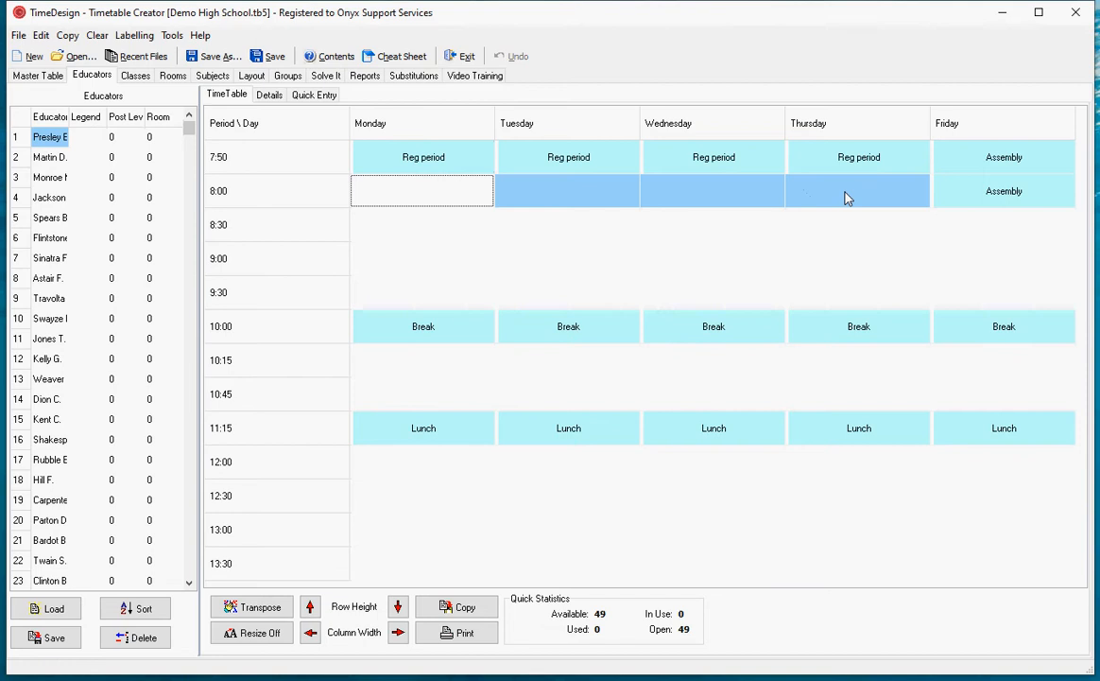
right_click(846, 197)
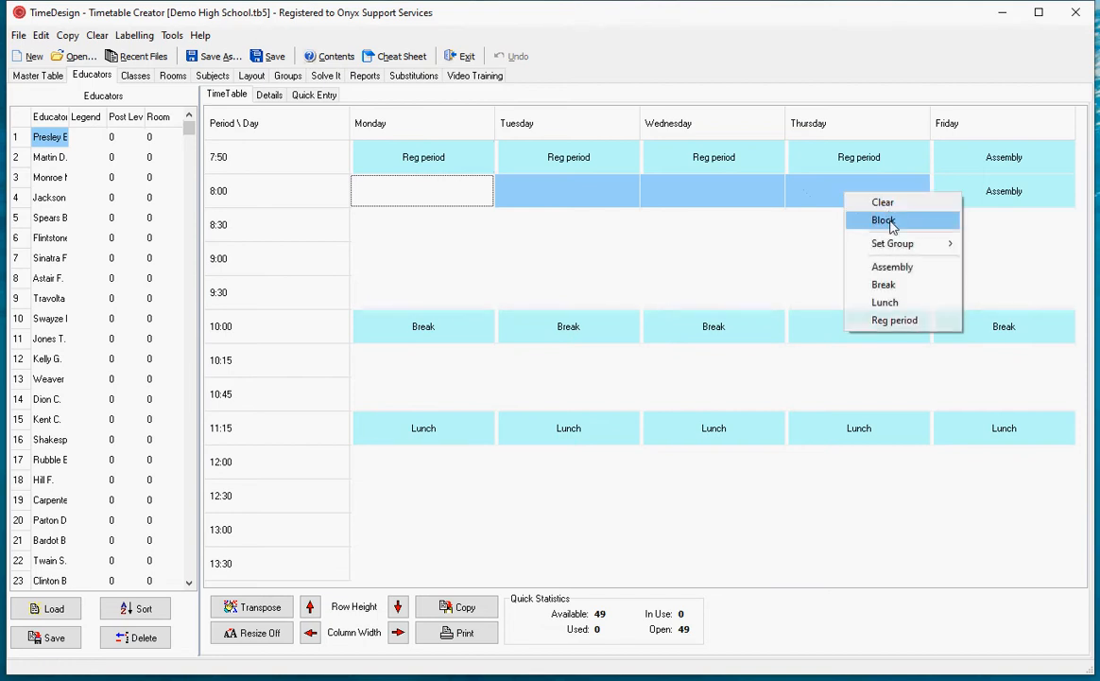
click(882, 220)
click(410, 237)
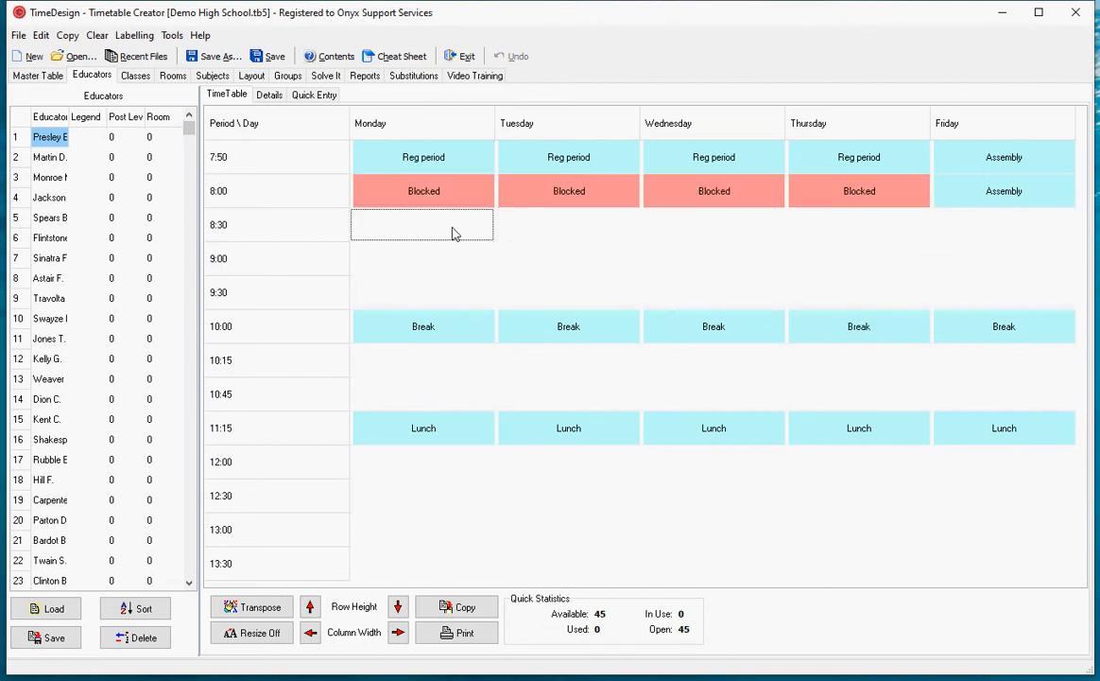
- Block the fifth educator's Friday periods at 8:30–9:30, 10:15–10:45 and 12:00–13:30
click(50, 219)
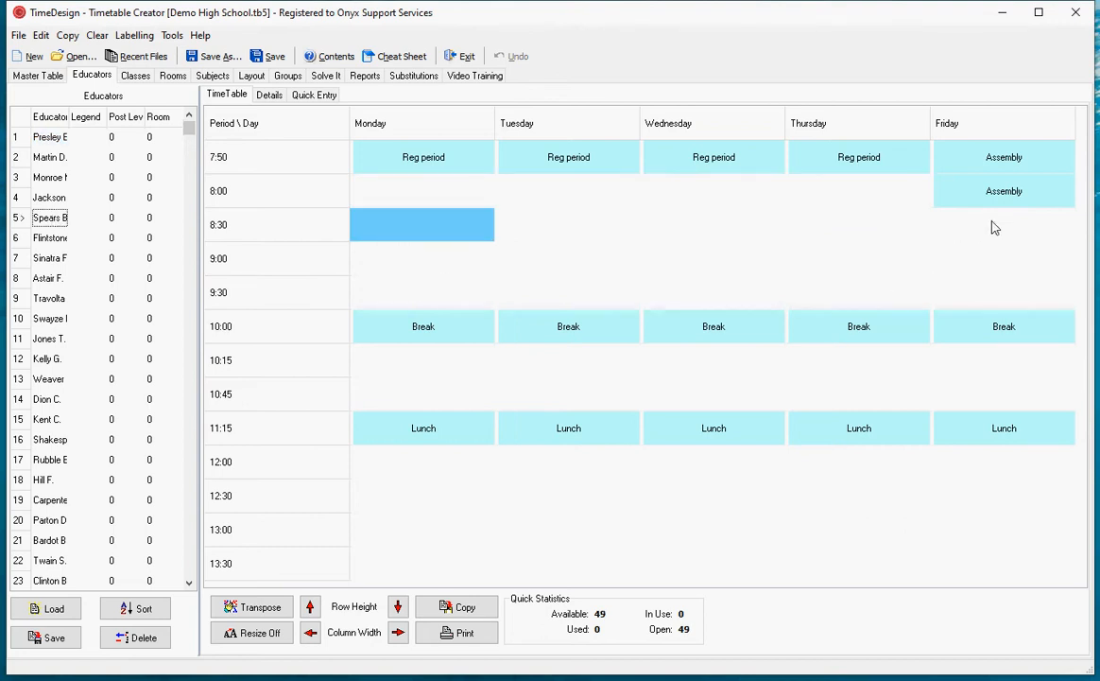
drag(995, 227, 1002, 292)
right_click(1005, 270)
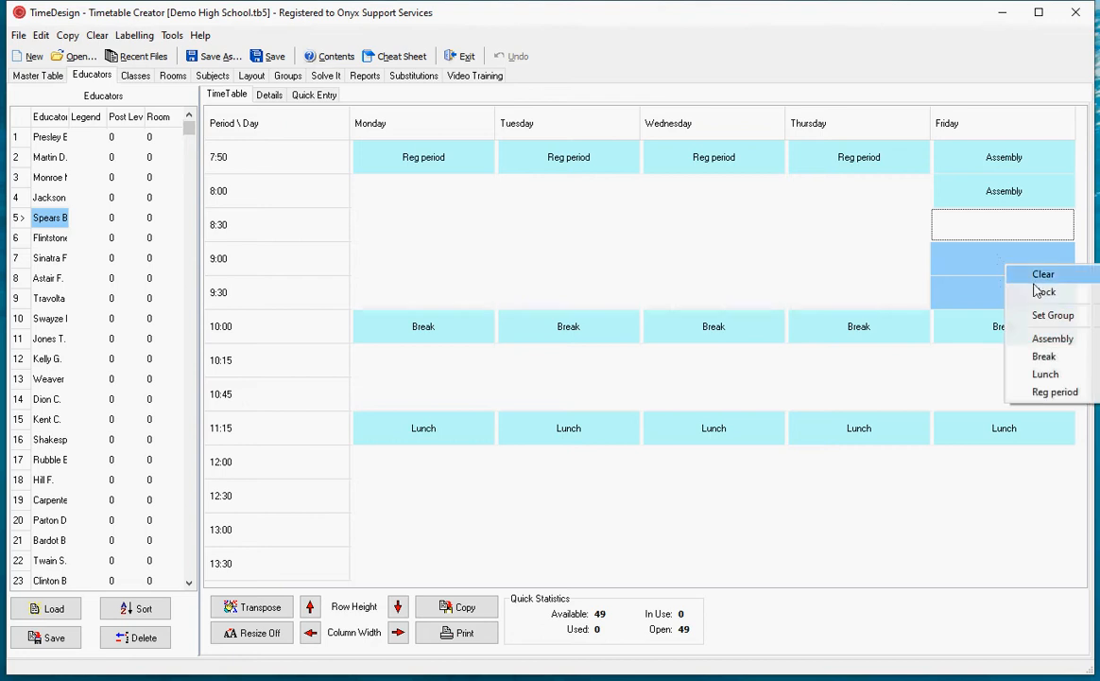
click(1041, 292)
drag(977, 364, 981, 409)
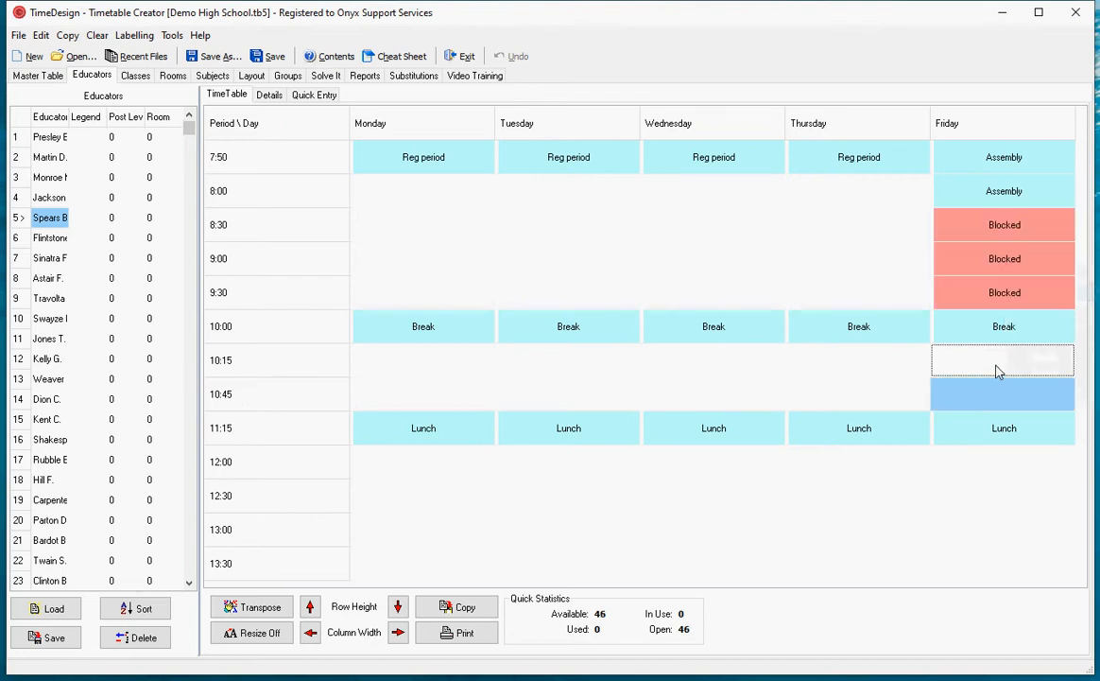
right_click(994, 371)
click(964, 395)
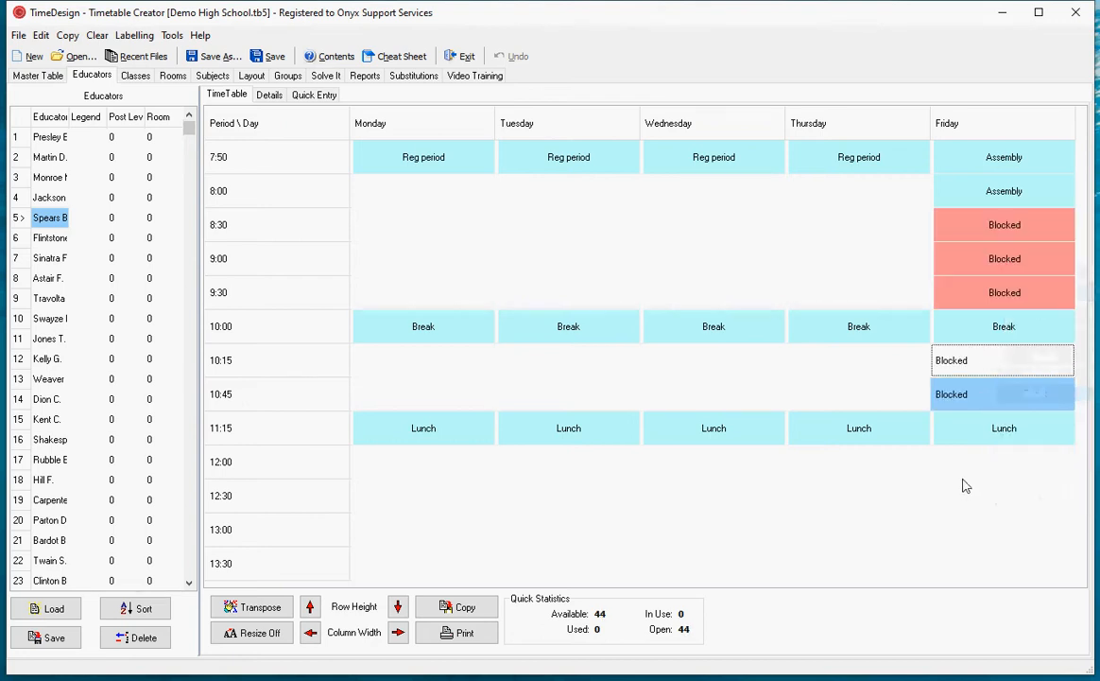
drag(969, 462, 989, 567)
right_click(993, 530)
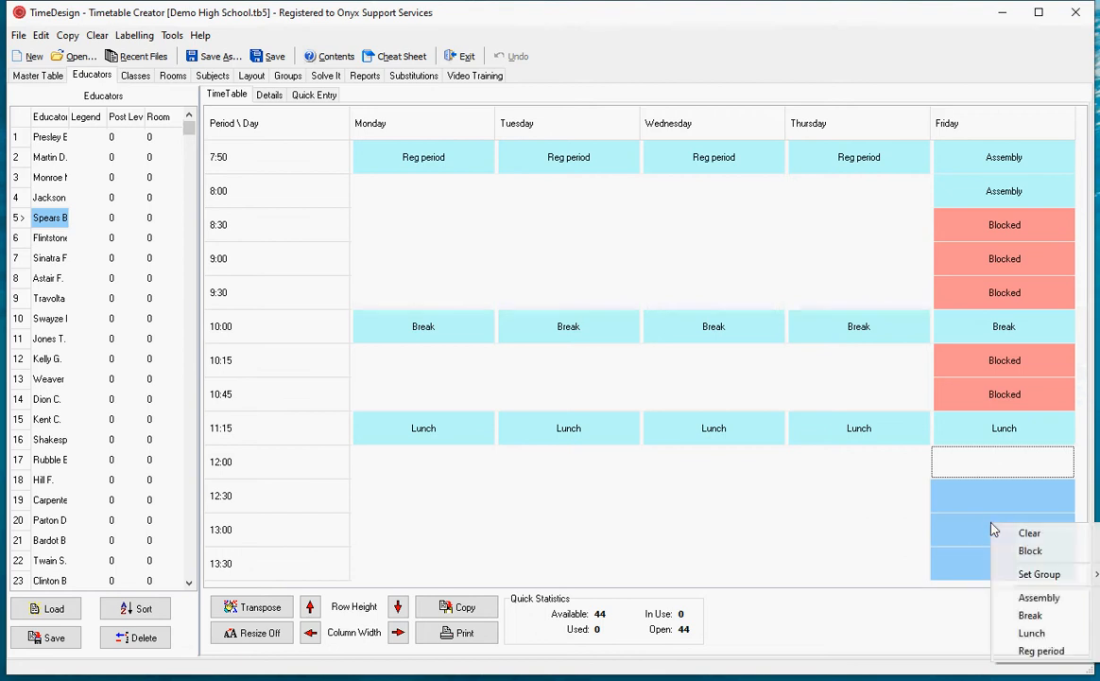
click(995, 550)
click(593, 219)
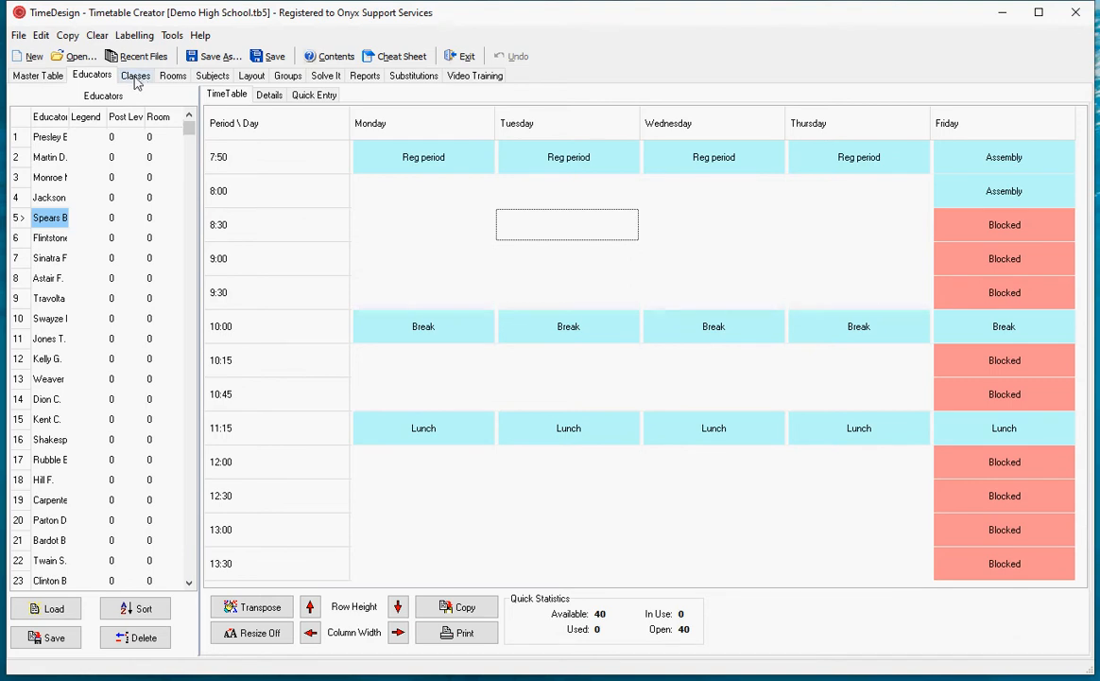
- Validate the timetable with the blocked periods, run the solver for almost two minutes and stop it
click(326, 78)
click(236, 621)
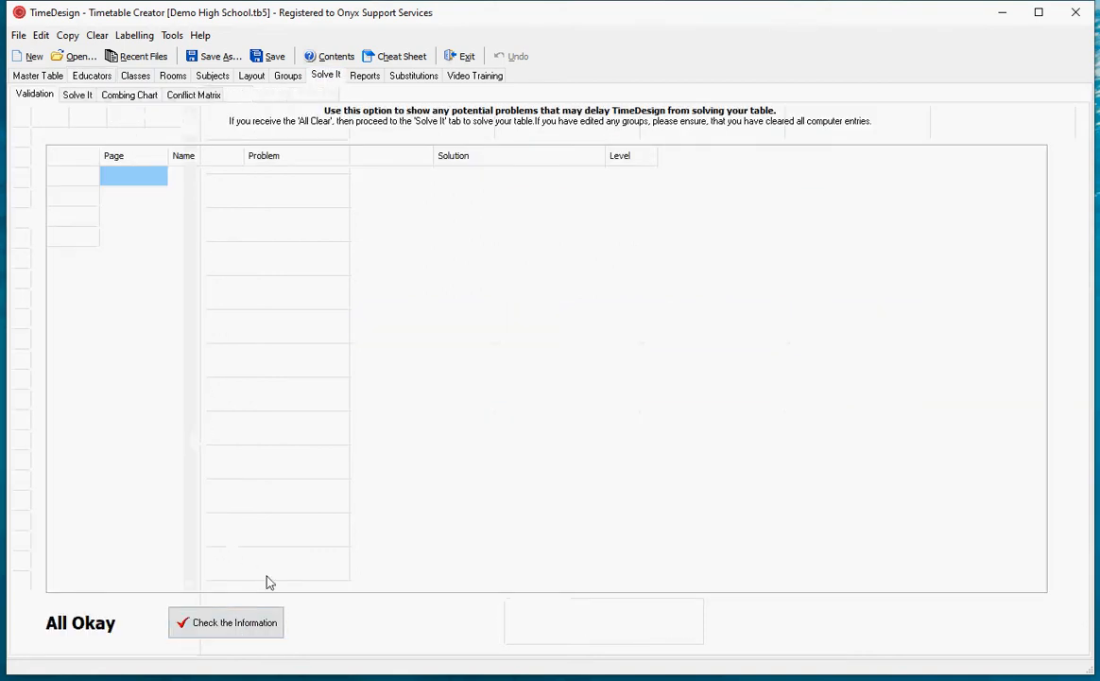
click(76, 91)
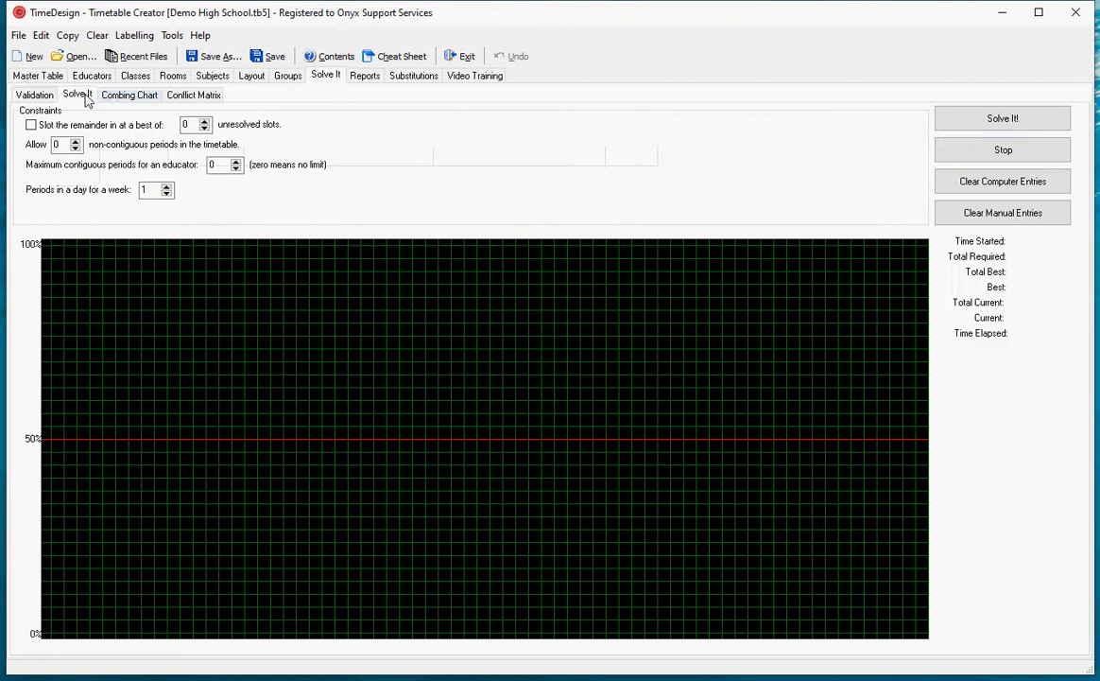
click(983, 122)
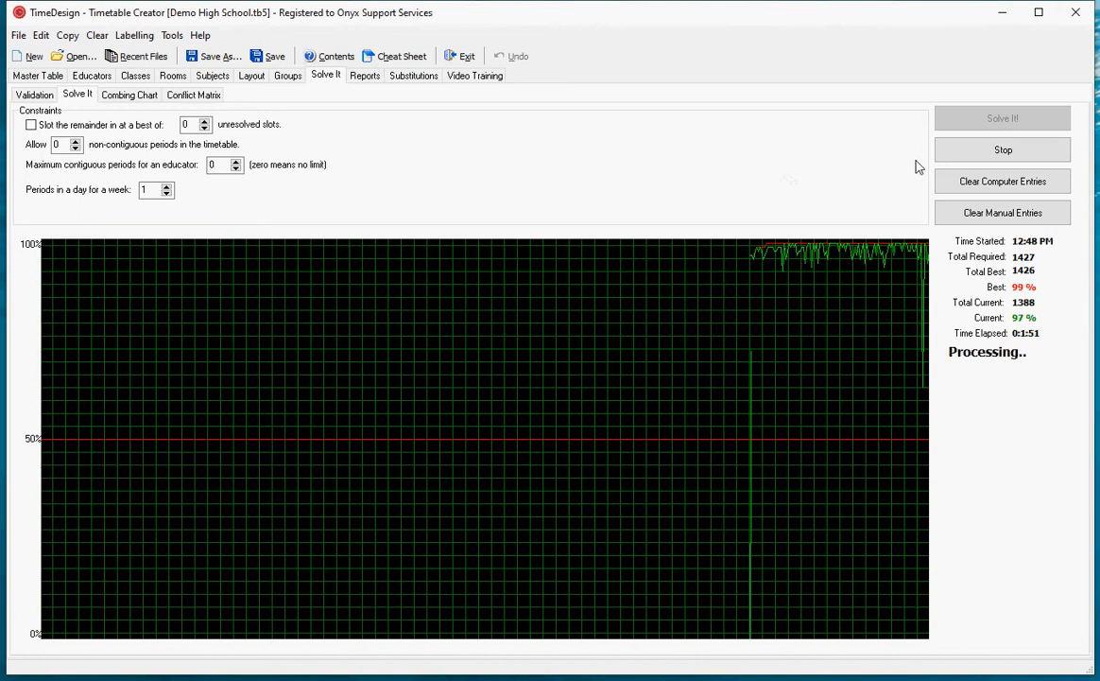
click(1000, 157)
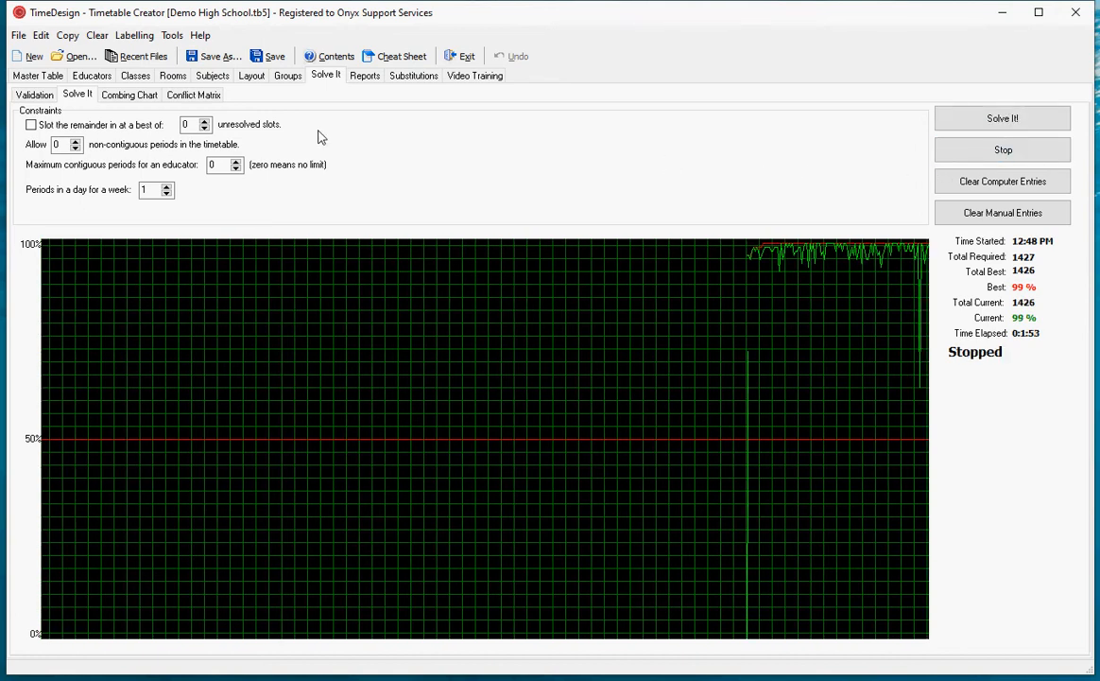
- Check the group timetables, clear all computer-generated entries and return to the educators' timetables
click(288, 79)
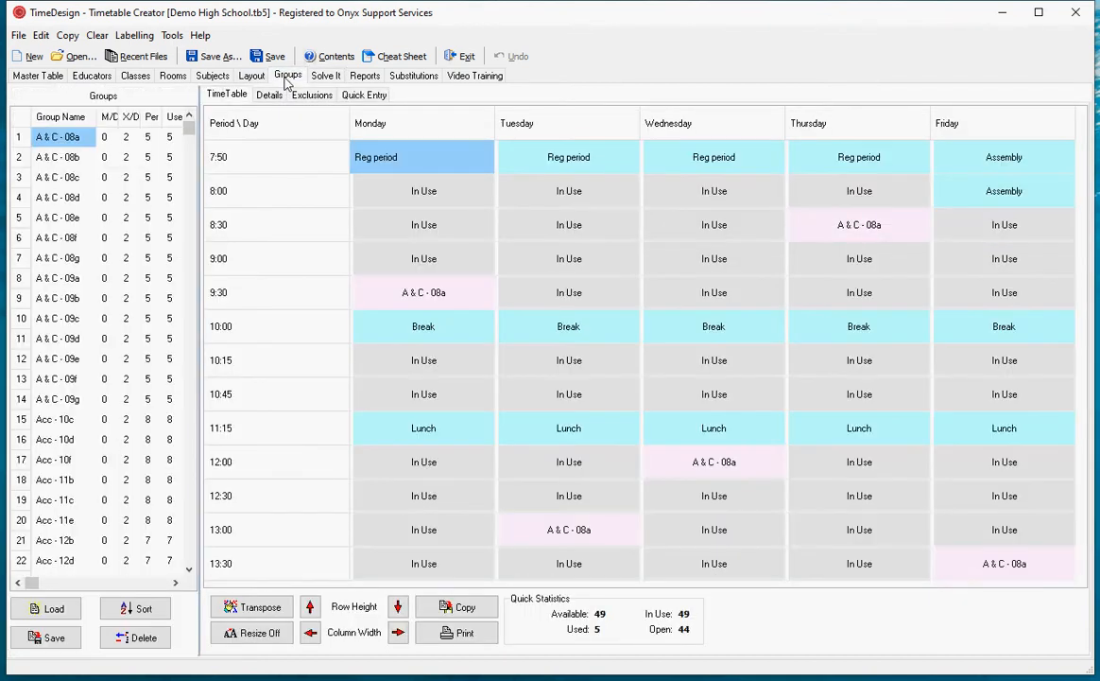
click(97, 35)
click(109, 50)
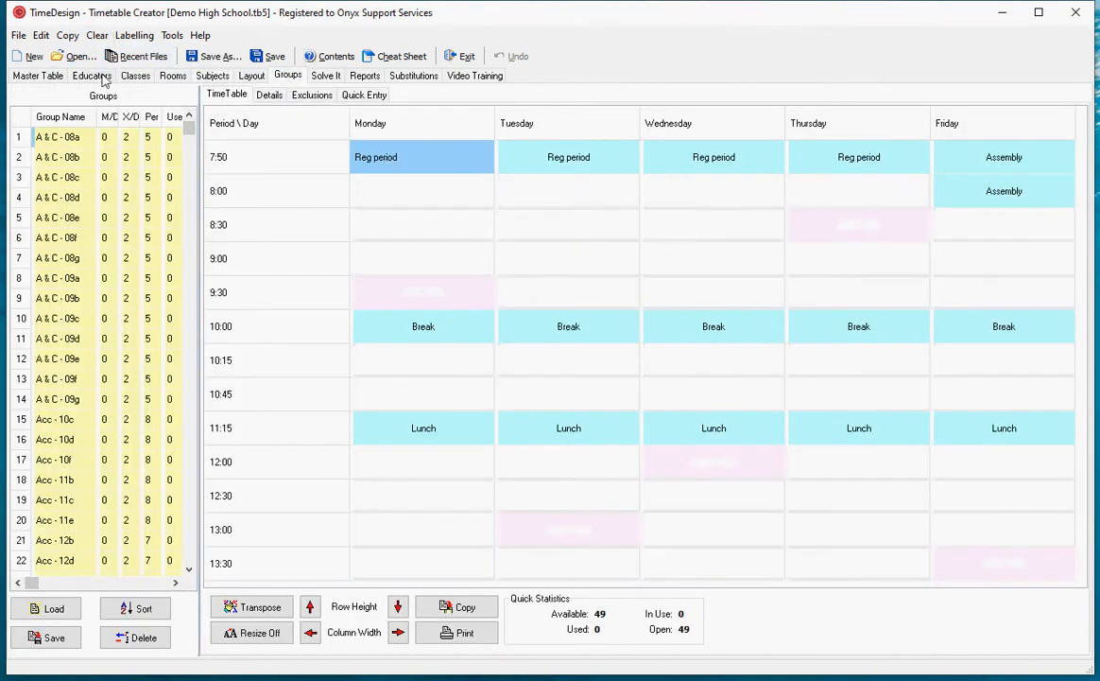
click(82, 75)
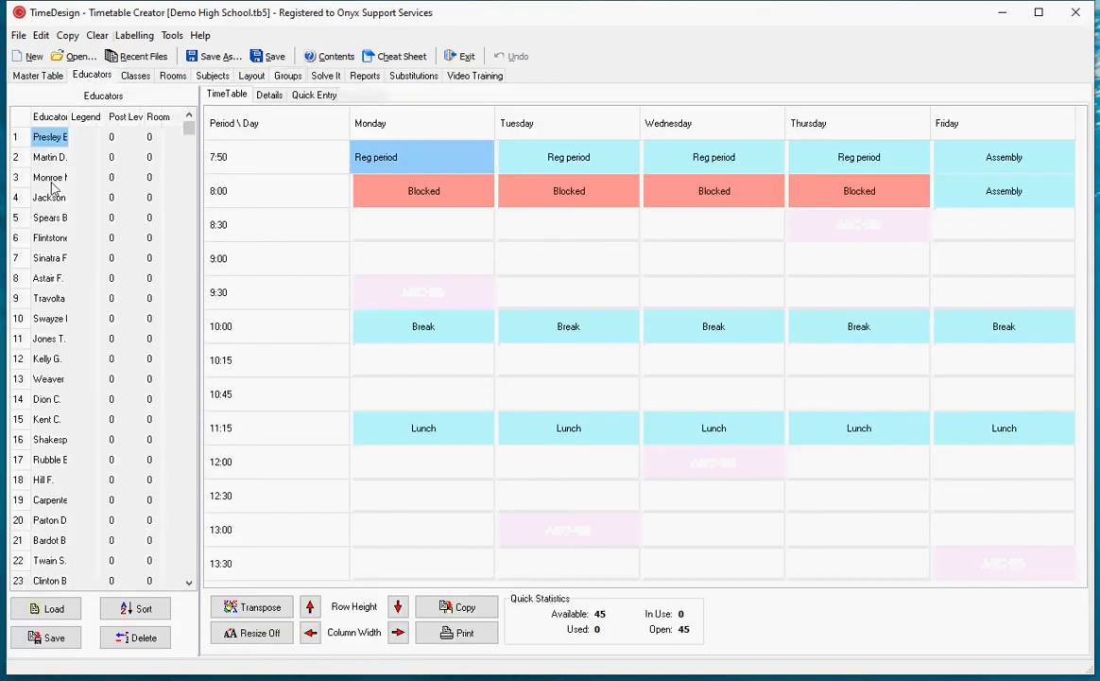
- Clear the fifth educator's blocked Friday periods at 8:30–9:30 and 10:15–10:45
click(47, 217)
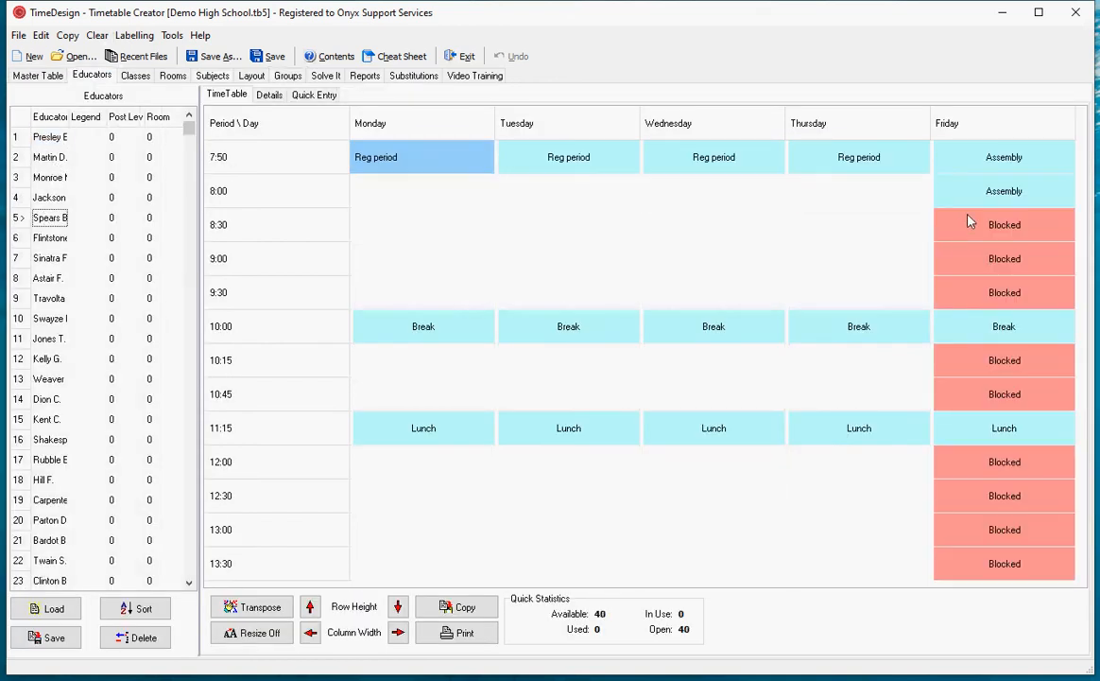
drag(990, 220, 991, 296)
right_click(989, 293)
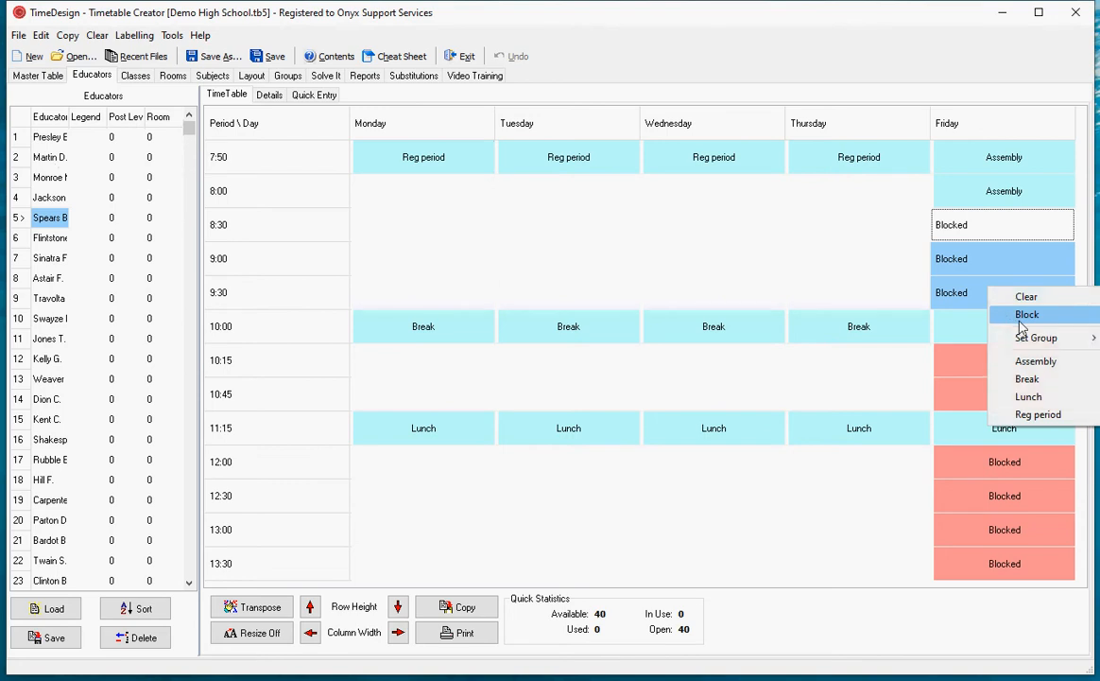
click(1026, 297)
drag(1004, 360, 1009, 401)
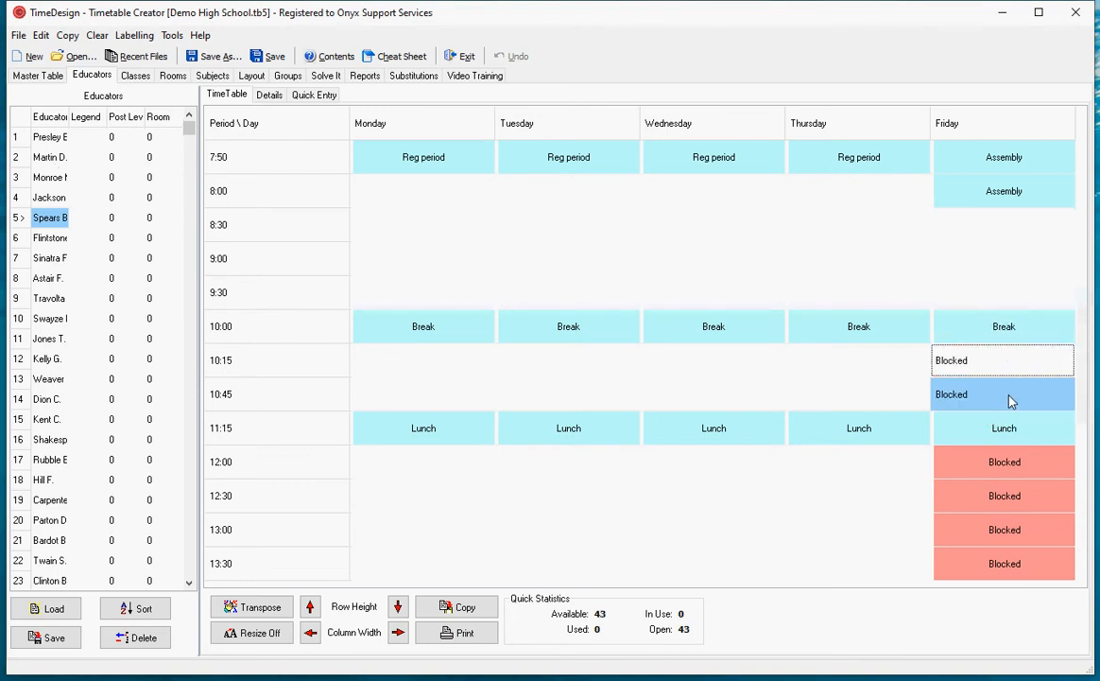
right_click(1010, 401)
click(1032, 405)
- Clear the fifth educator's blocked Friday periods from 12:00 to 13:30
click(994, 467)
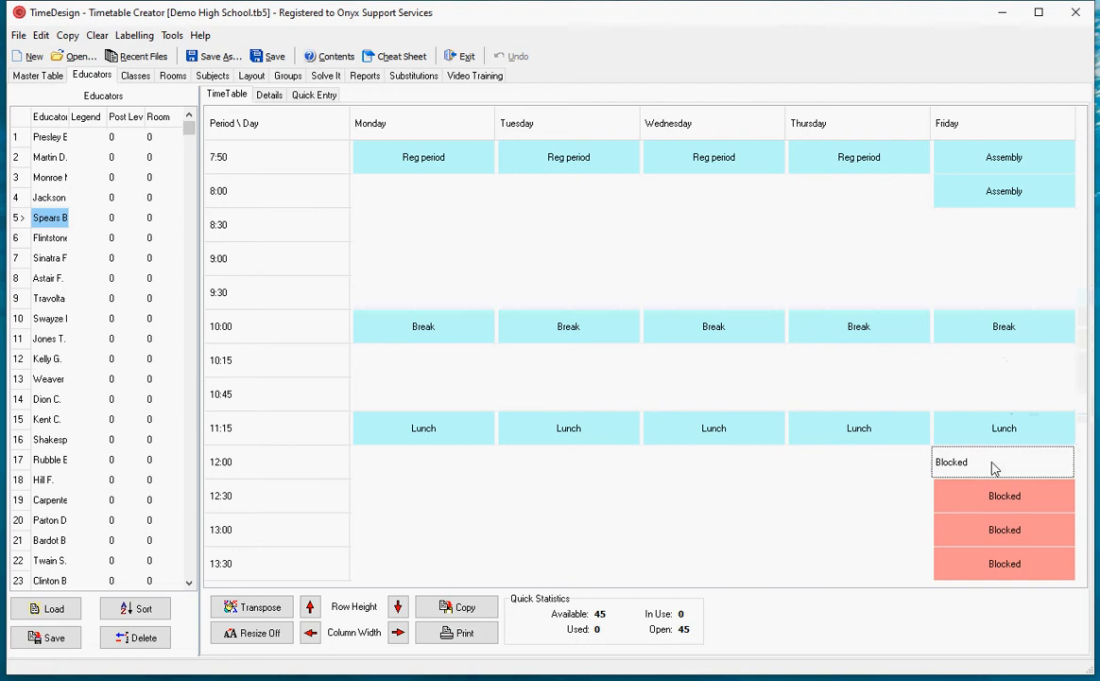
drag(997, 496, 1007, 565)
right_click(1002, 526)
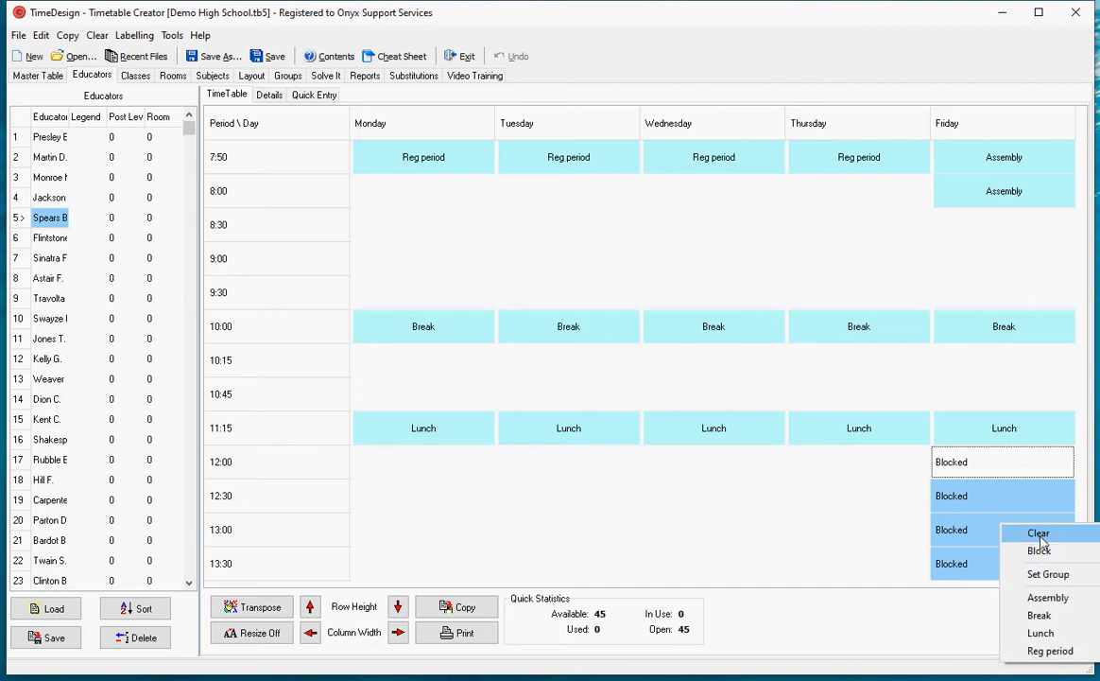
click(1039, 532)
click(853, 508)
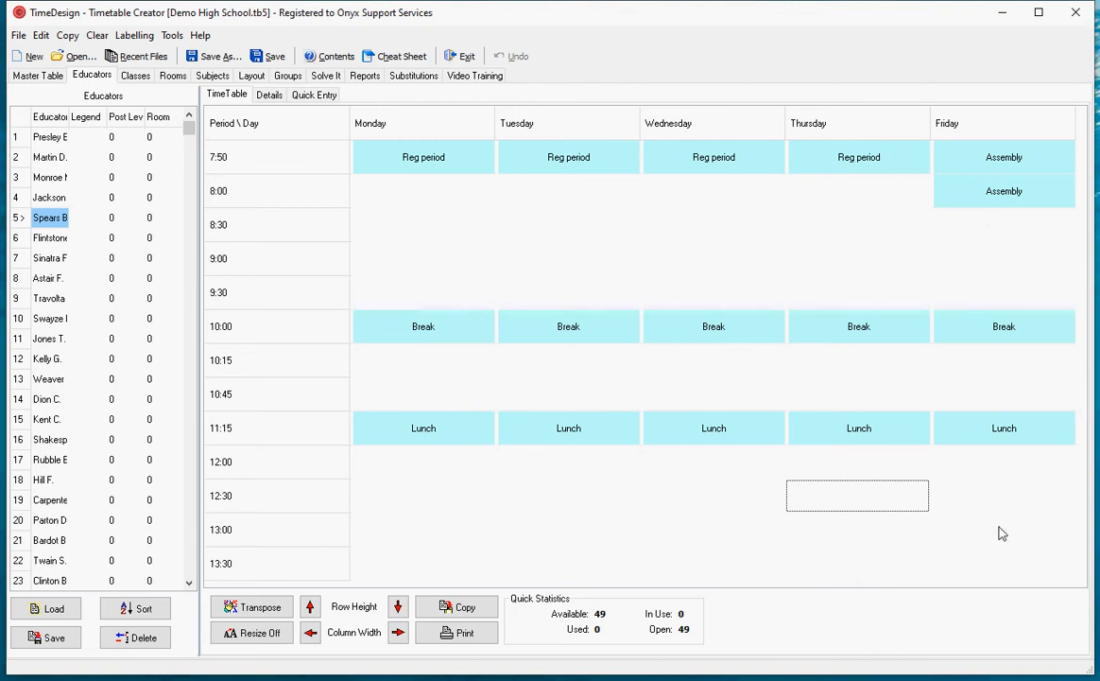
click(631, 216)
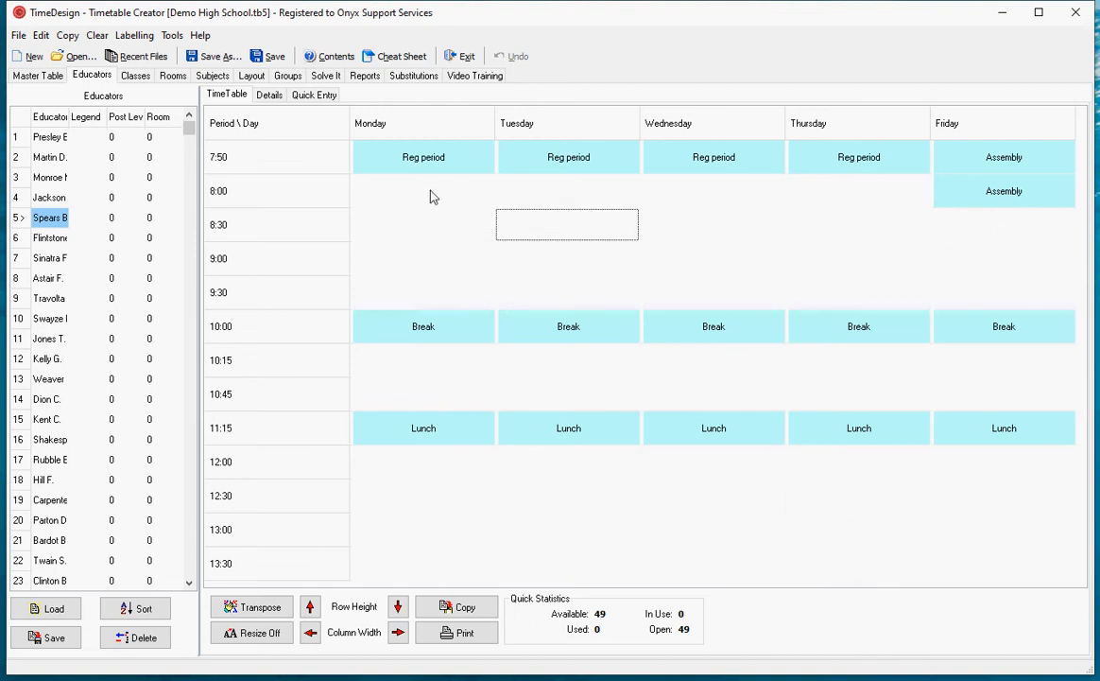
- Block the Maths subject at 8:00 from Monday to Thursday and at 13:30 from Monday to Friday
click(202, 75)
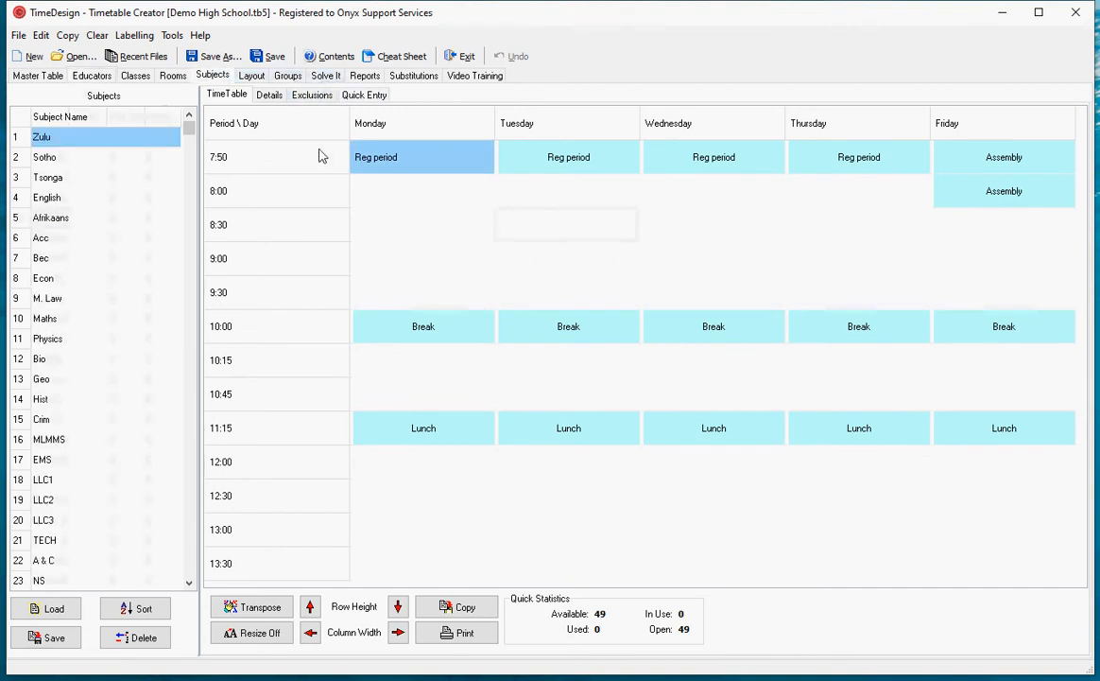
click(80, 317)
drag(400, 194, 849, 201)
right_click(849, 196)
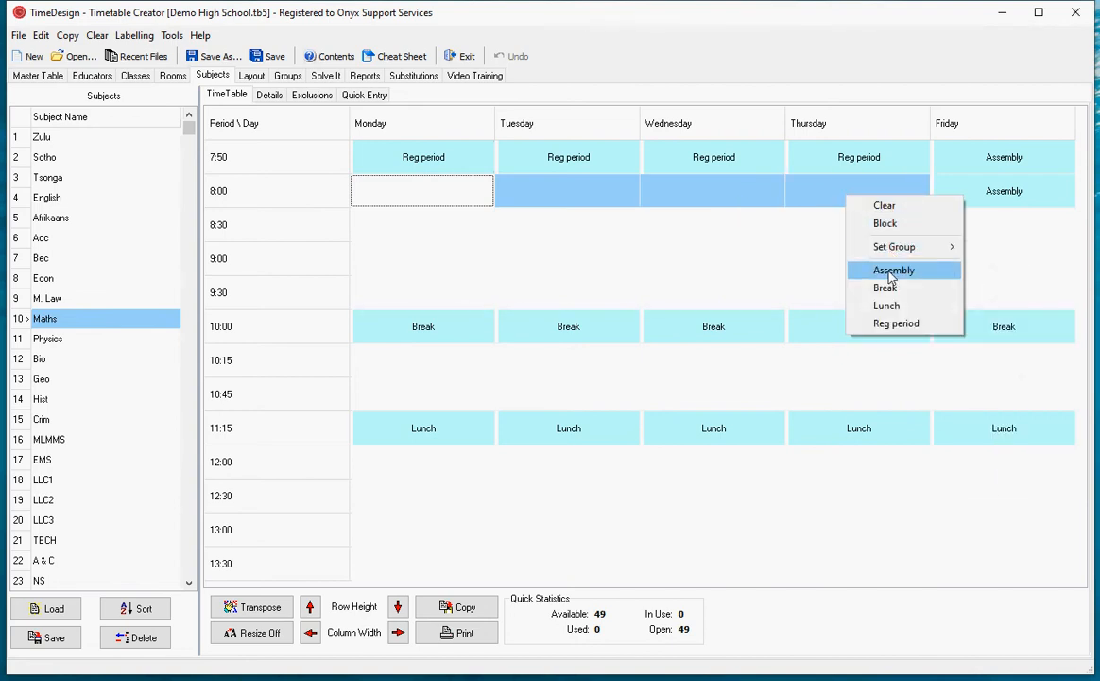
click(886, 223)
drag(413, 566, 974, 578)
right_click(975, 579)
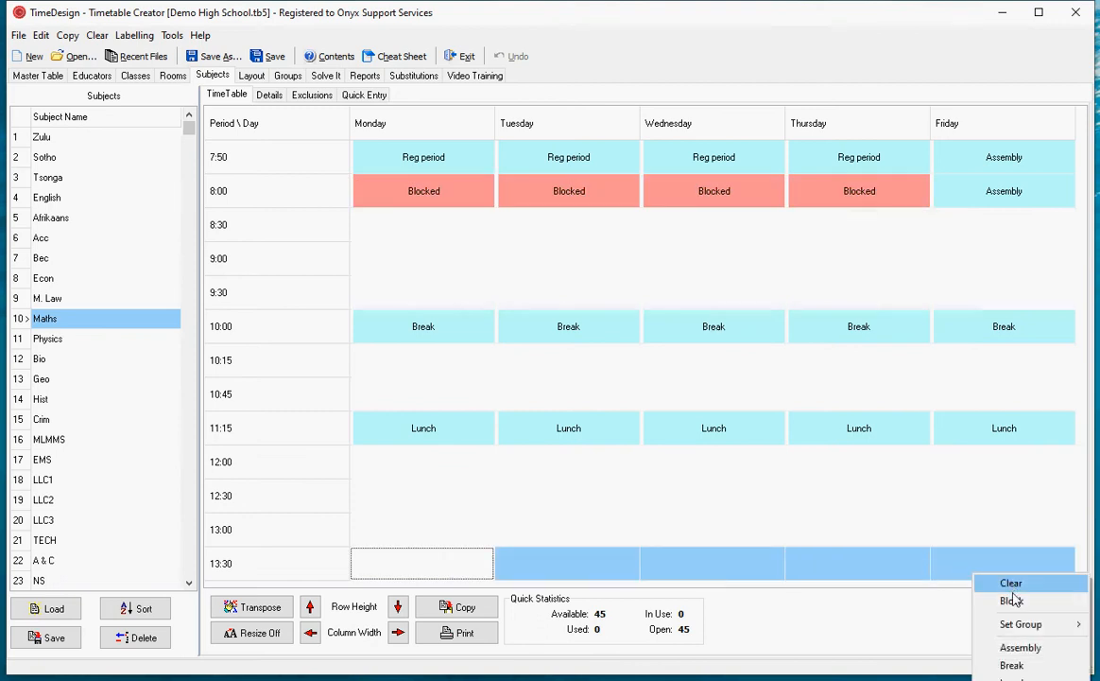
click(1008, 596)
click(701, 509)
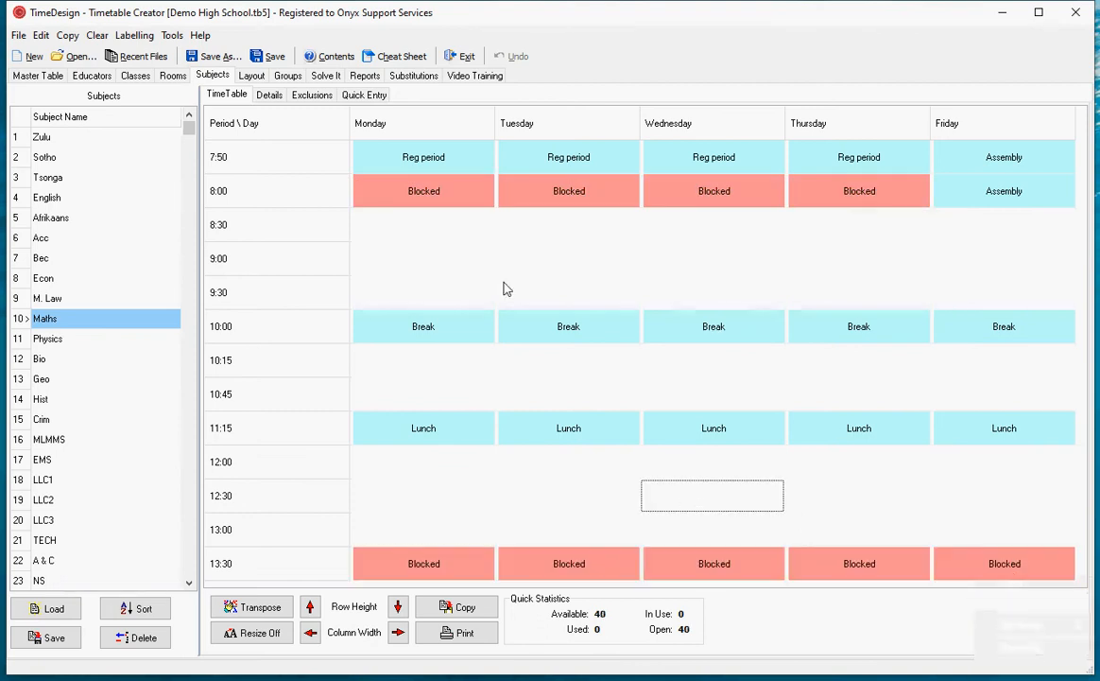
- Block the Physics subject at 8:00–9:00 from Monday to Thursday and at 8:30–9:00 on Friday
click(76, 338)
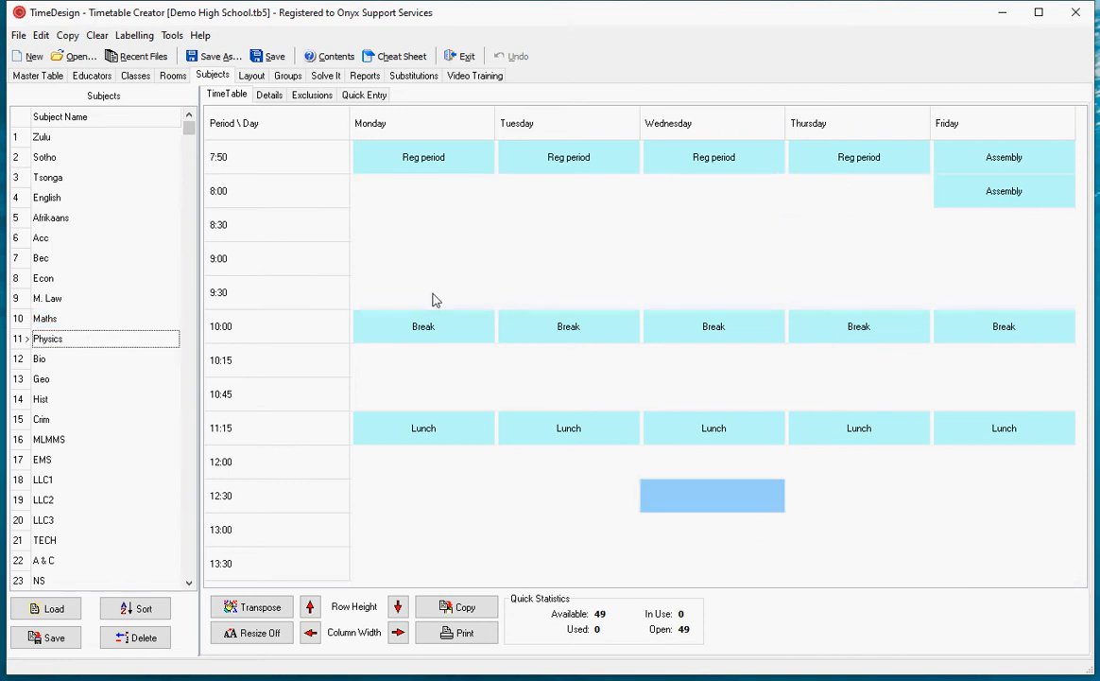
drag(413, 204, 868, 272)
right_click(868, 271)
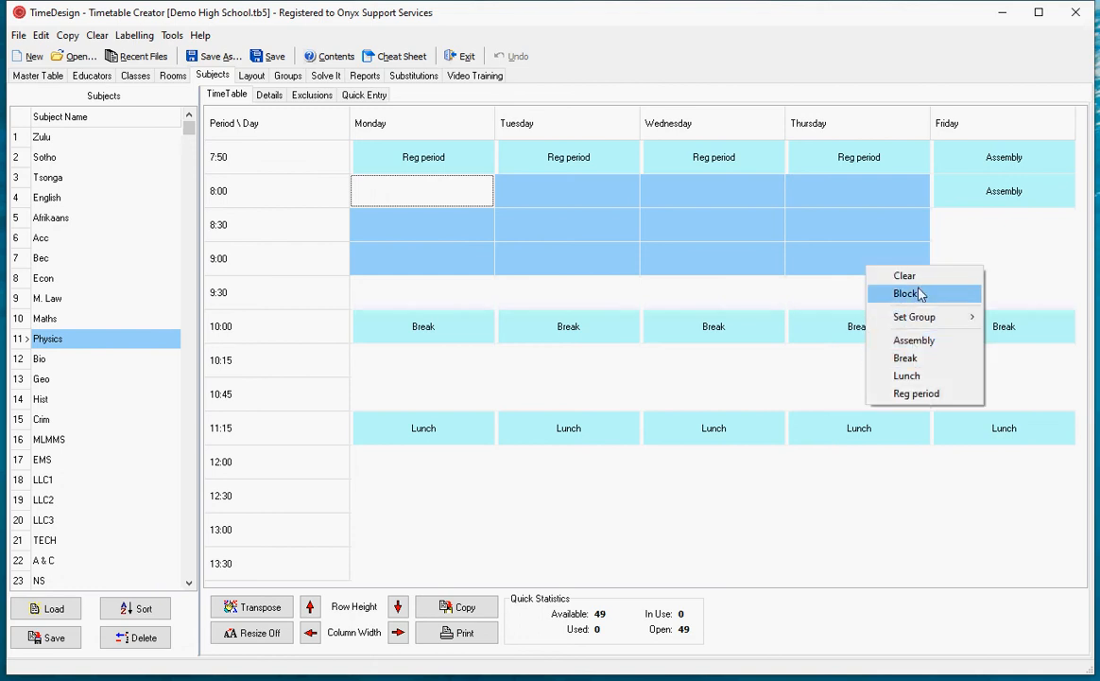
click(910, 293)
drag(985, 236, 989, 258)
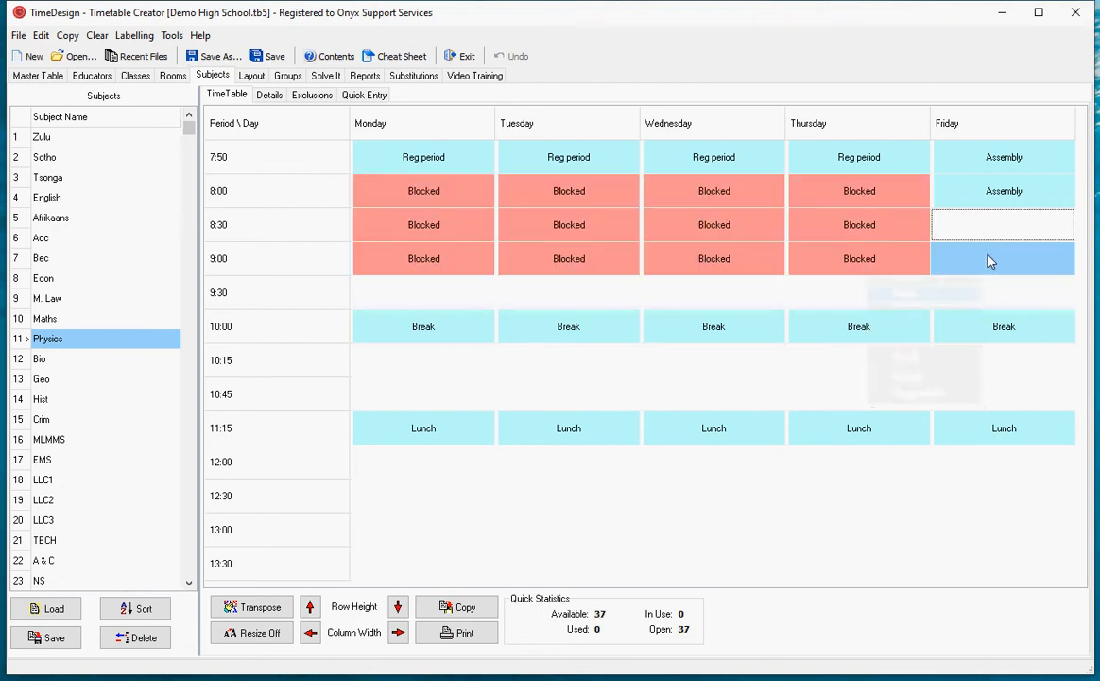
right_click(990, 258)
click(1016, 292)
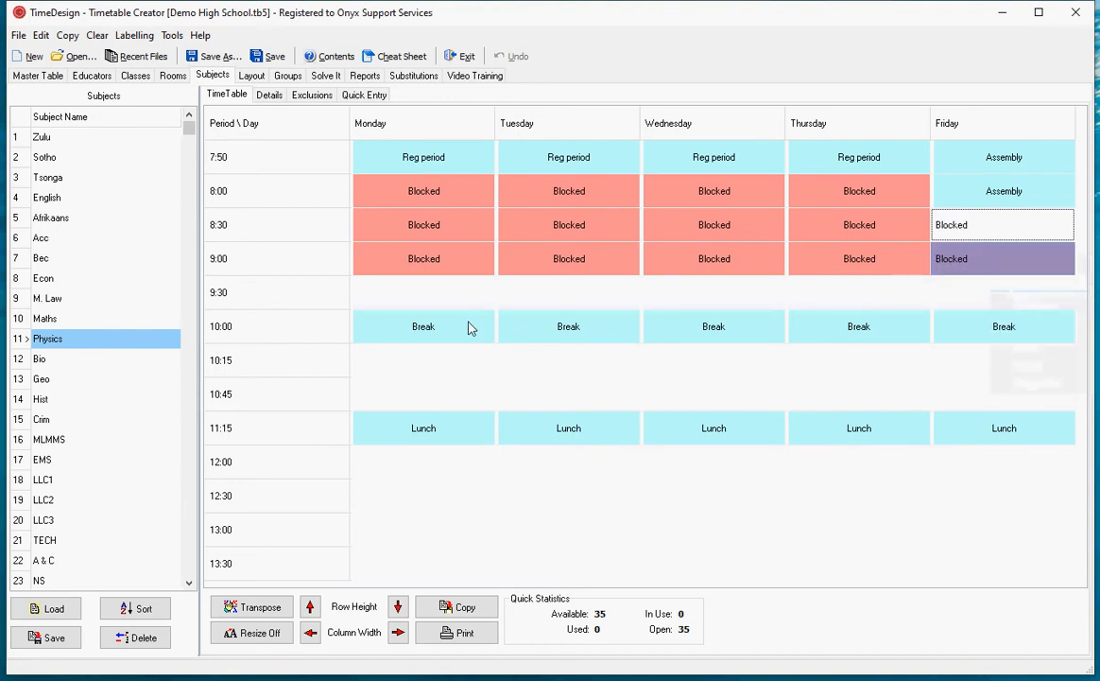
- Block the Physics subject at 10:15 and at 12:00–13:00 from Monday to Friday
drag(411, 368, 982, 368)
right_click(983, 367)
click(1016, 391)
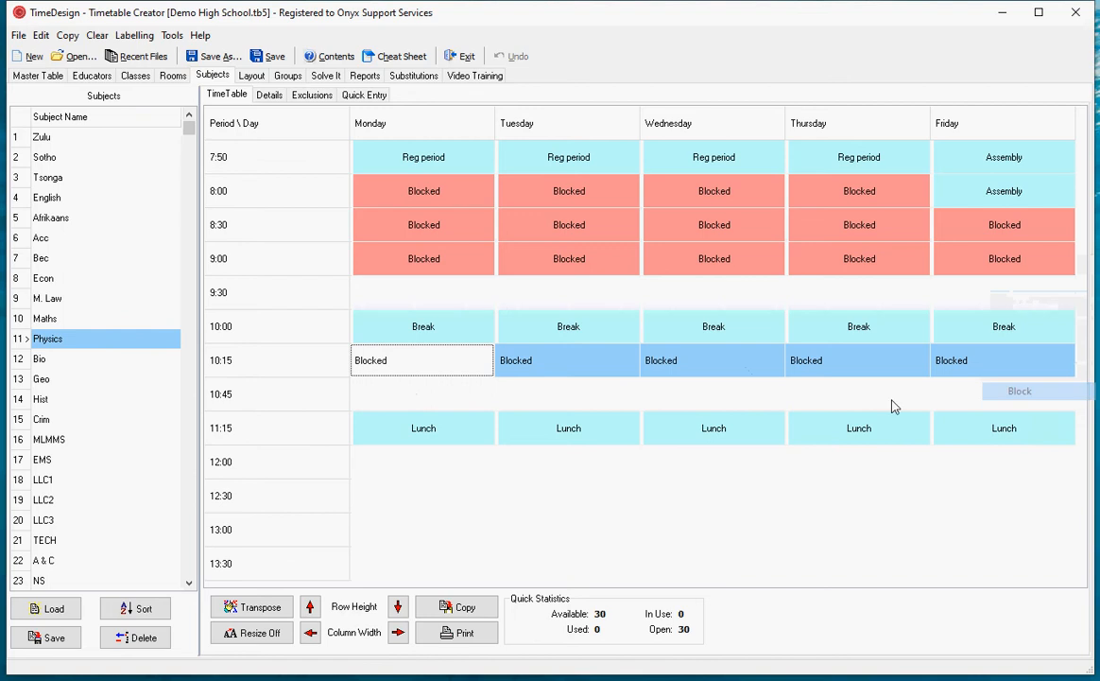
drag(388, 475, 989, 533)
right_click(848, 536)
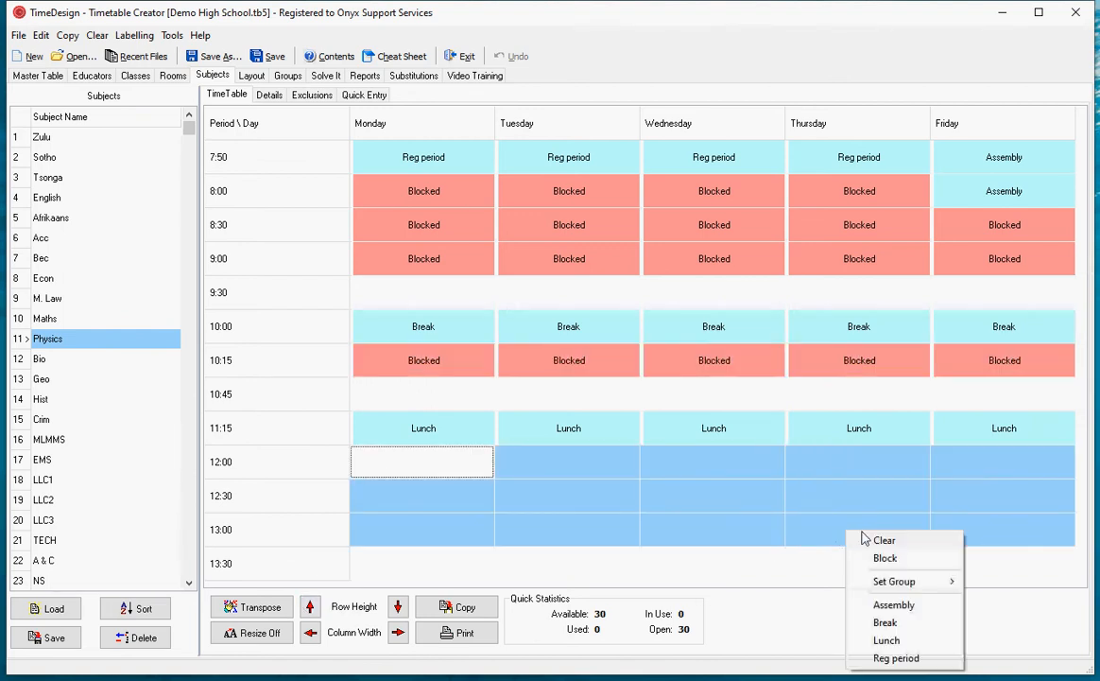
click(874, 557)
click(567, 495)
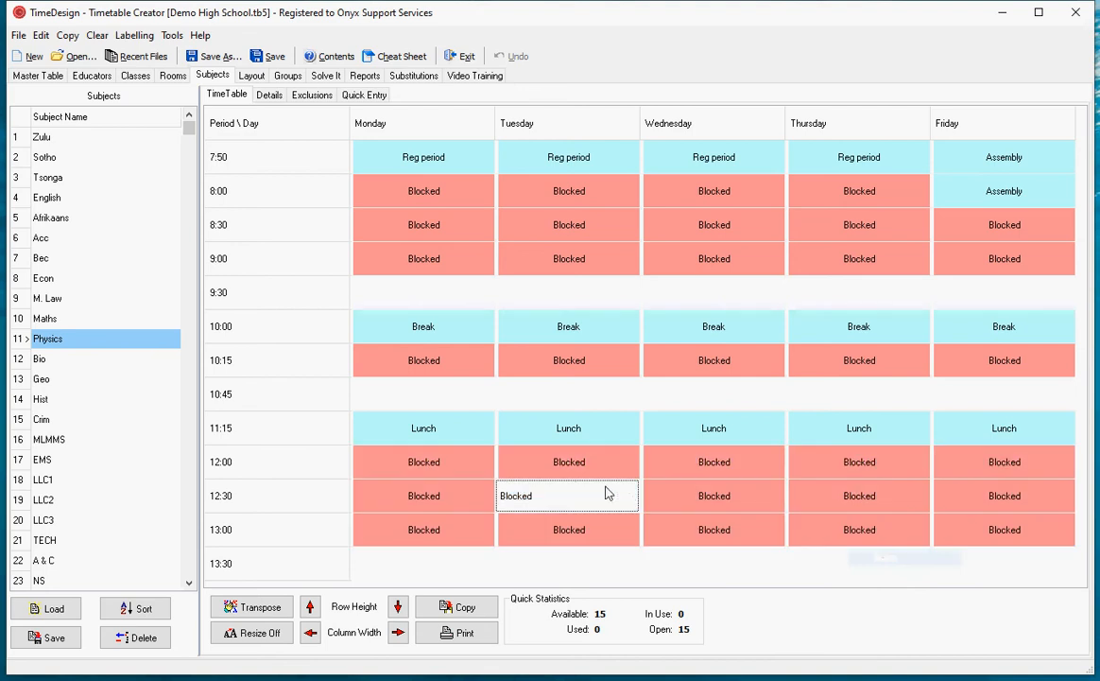
click(567, 400)
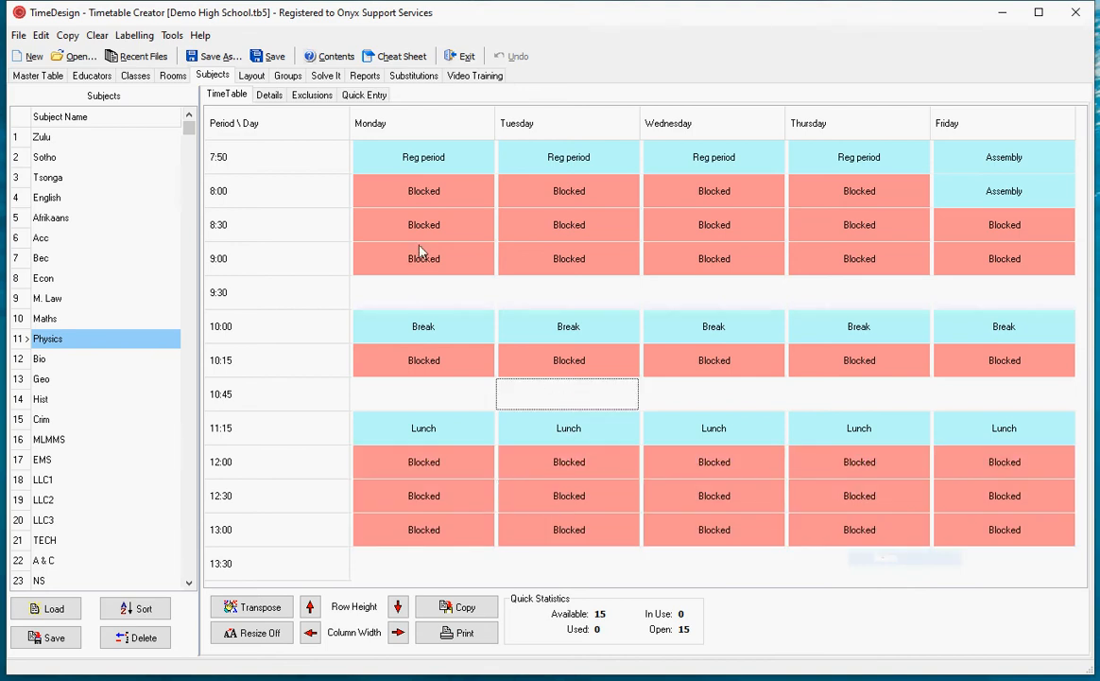
- Validate the timetable with the blocked subject periods, run the solver for about 49 seconds and stop it
click(324, 78)
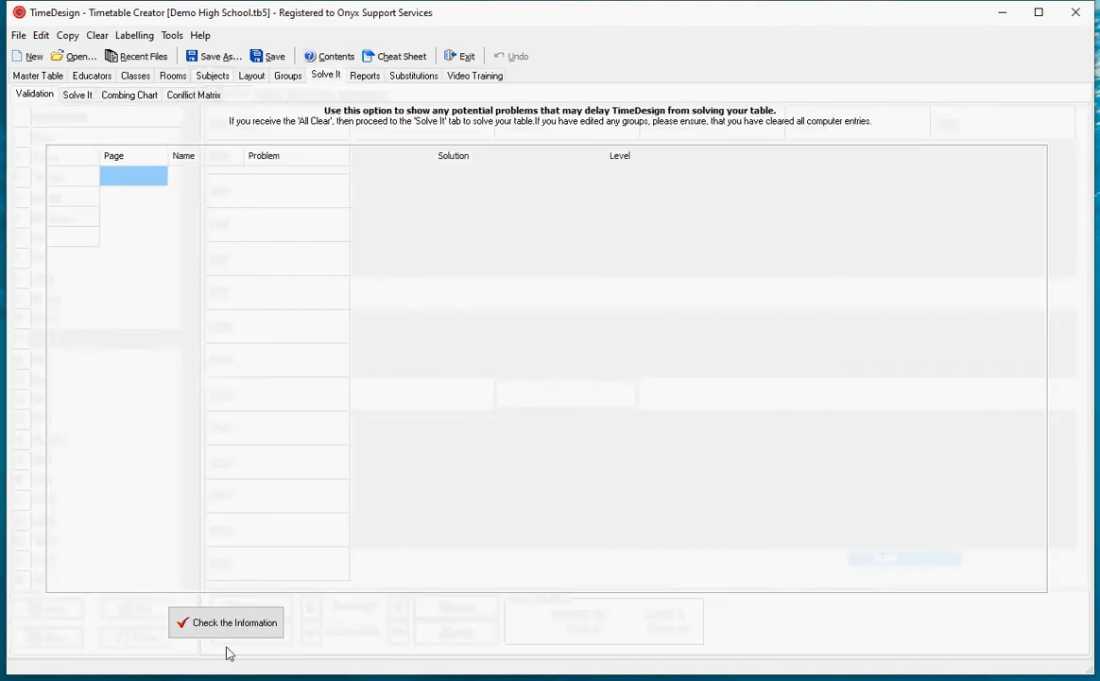
click(237, 622)
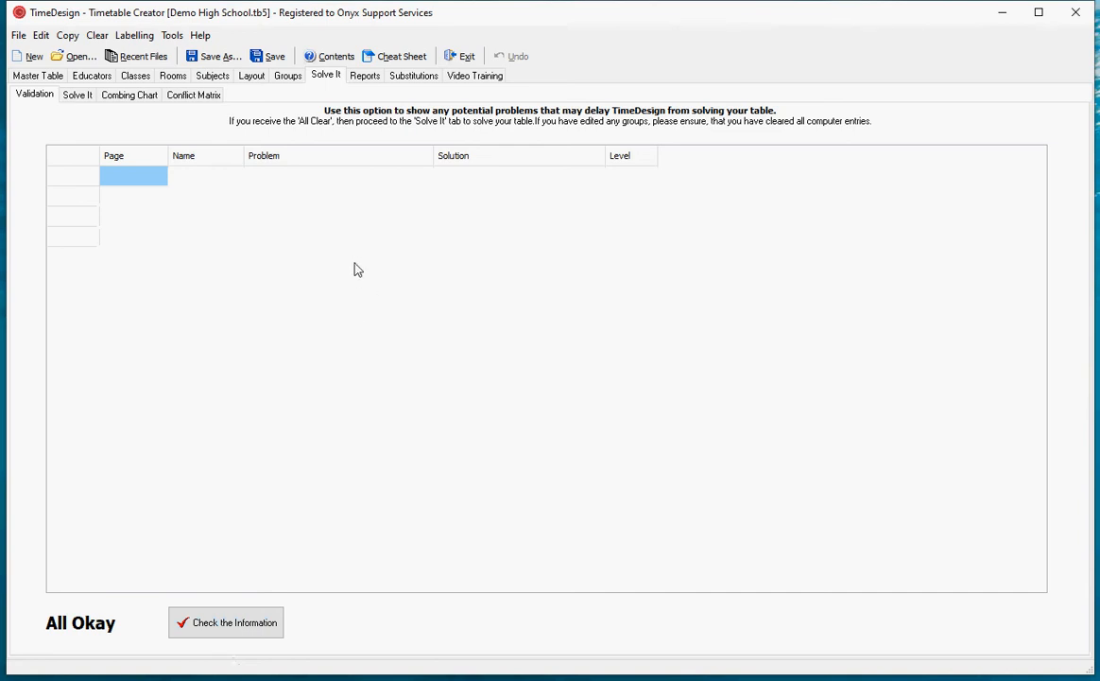
click(78, 94)
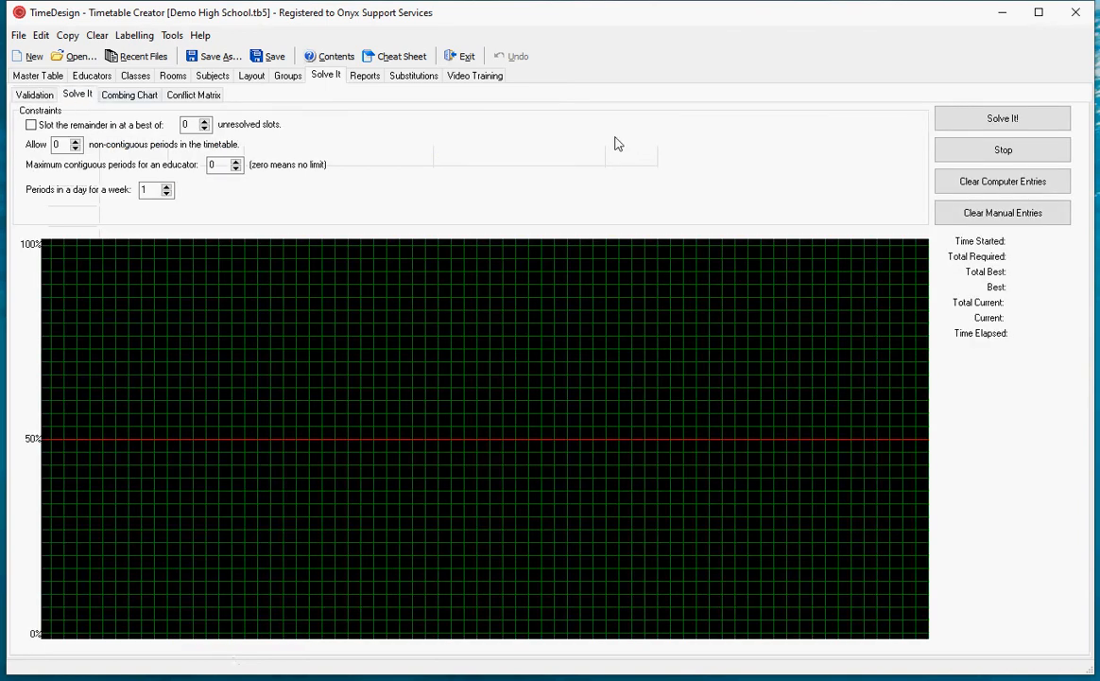
click(964, 119)
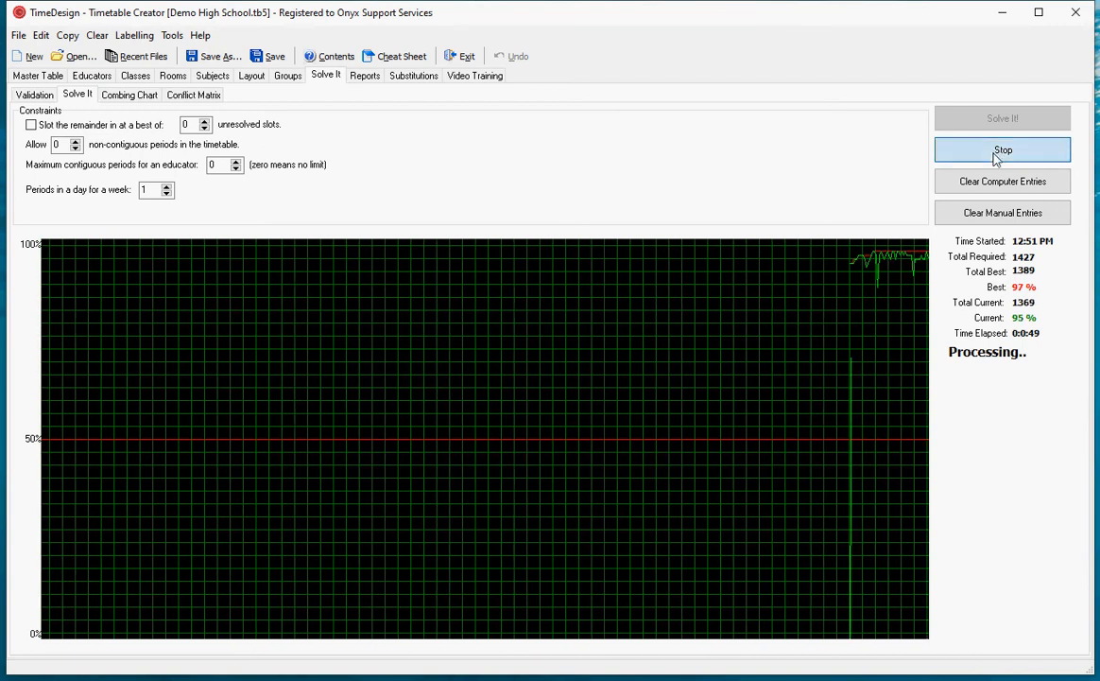
click(994, 156)
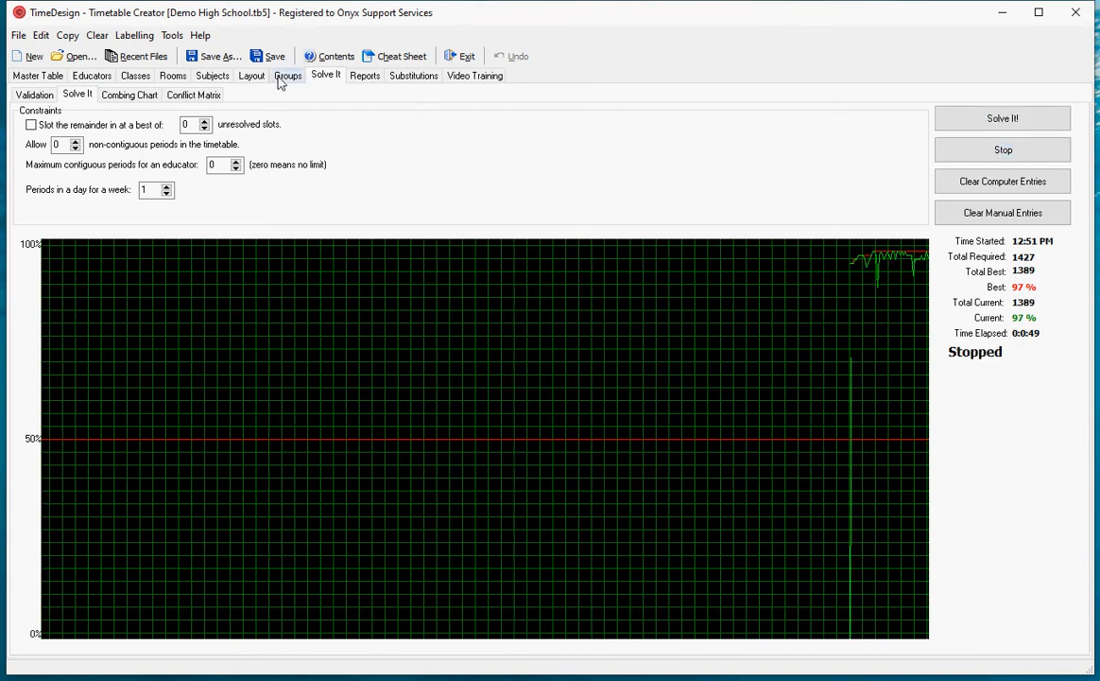
- Copy the master timetable to all with blocked periods protected and check the Physics timetable
click(67, 35)
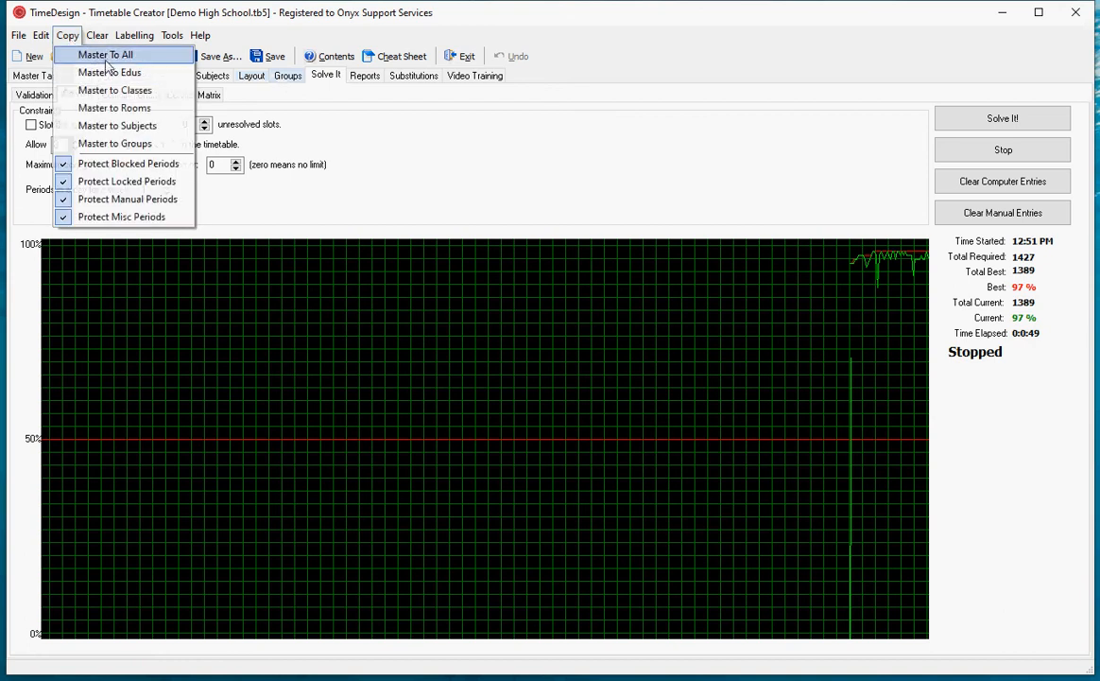
click(107, 56)
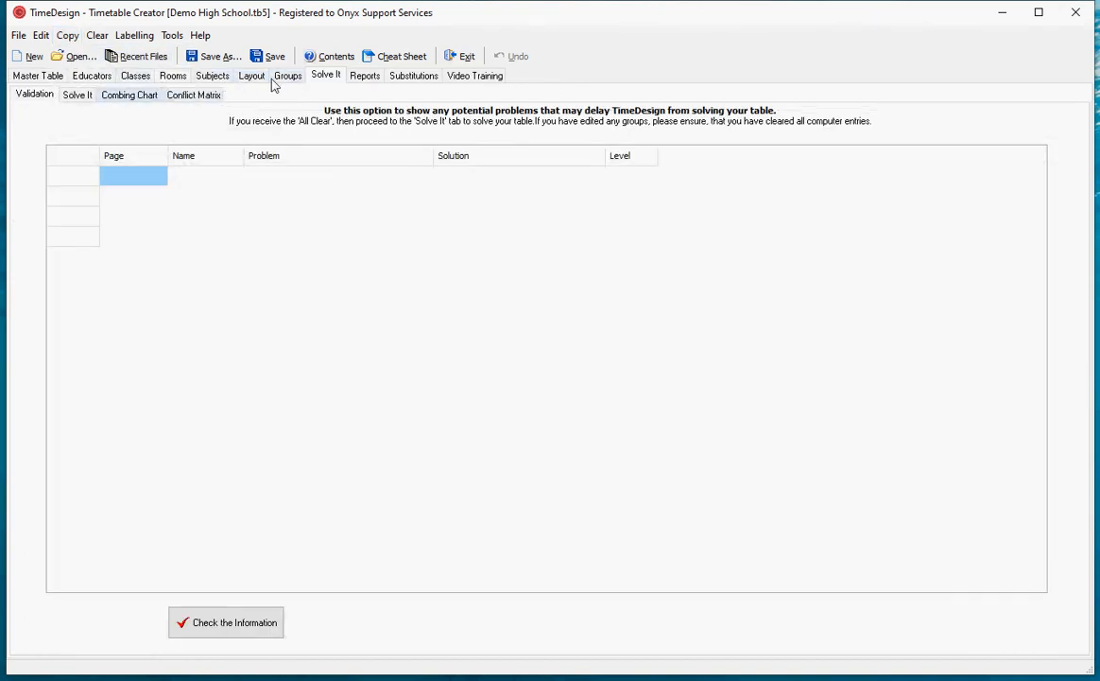
click(214, 77)
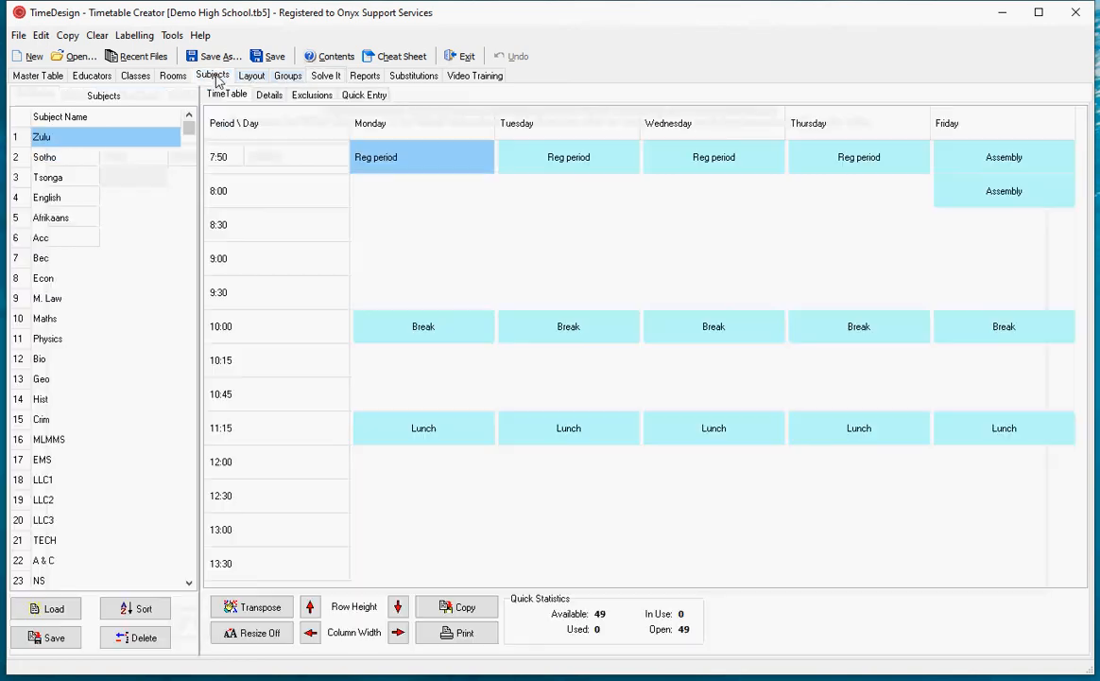
click(93, 340)
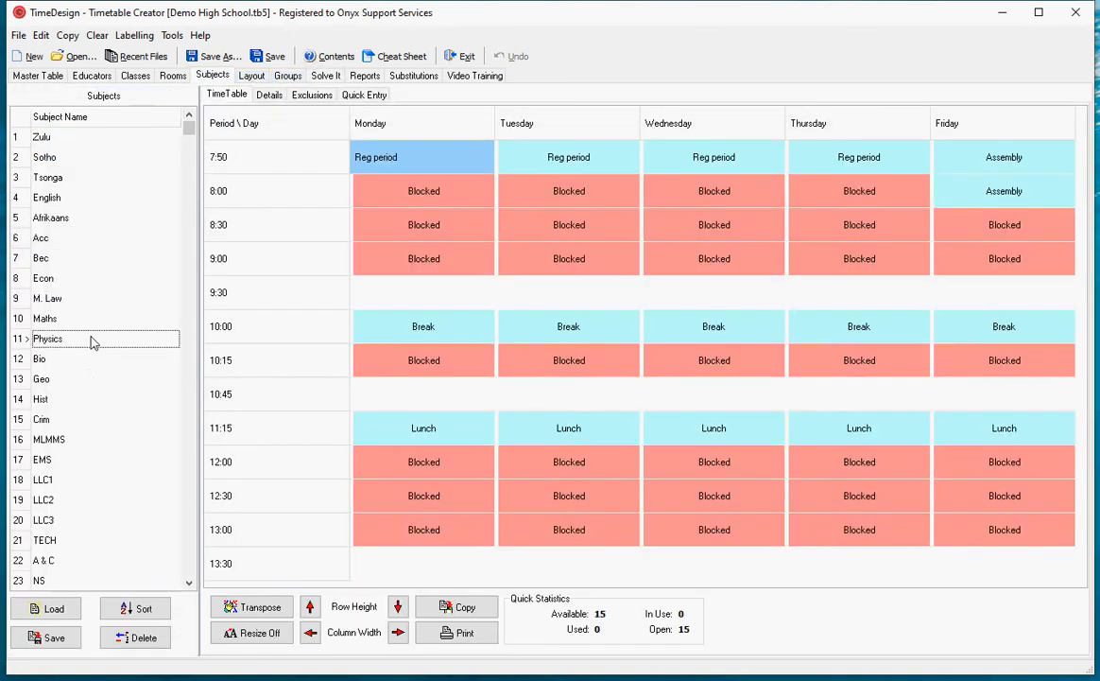
- Turn off Protect Blocked Periods, copy the master timetable to all and check the Physics timetable
click(70, 38)
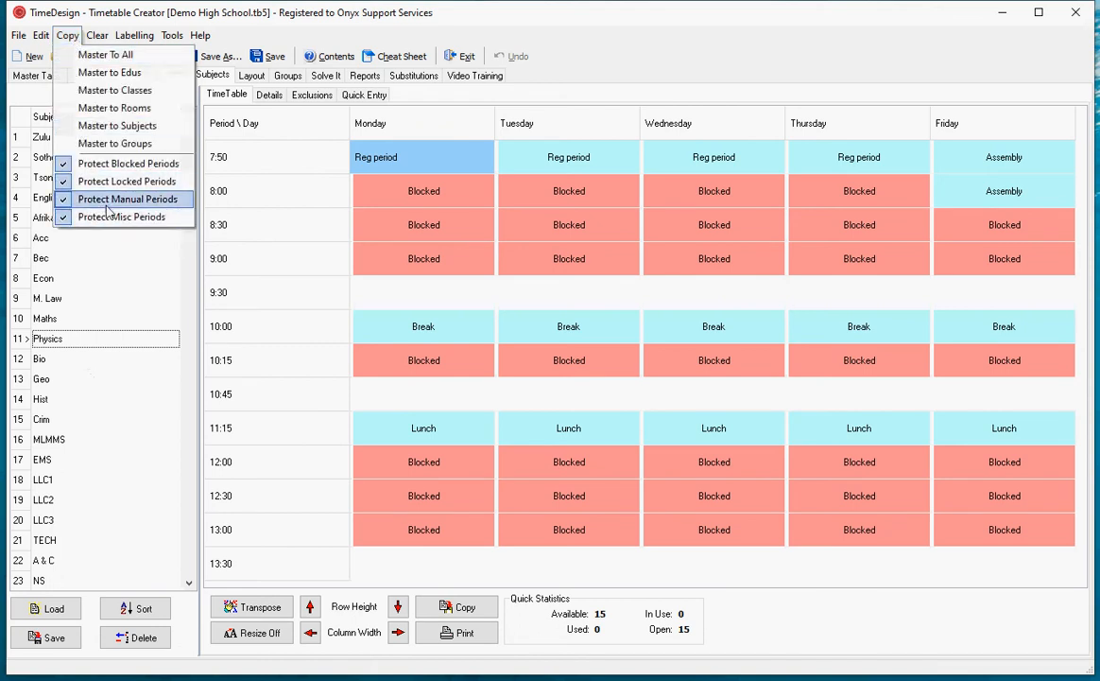
click(116, 168)
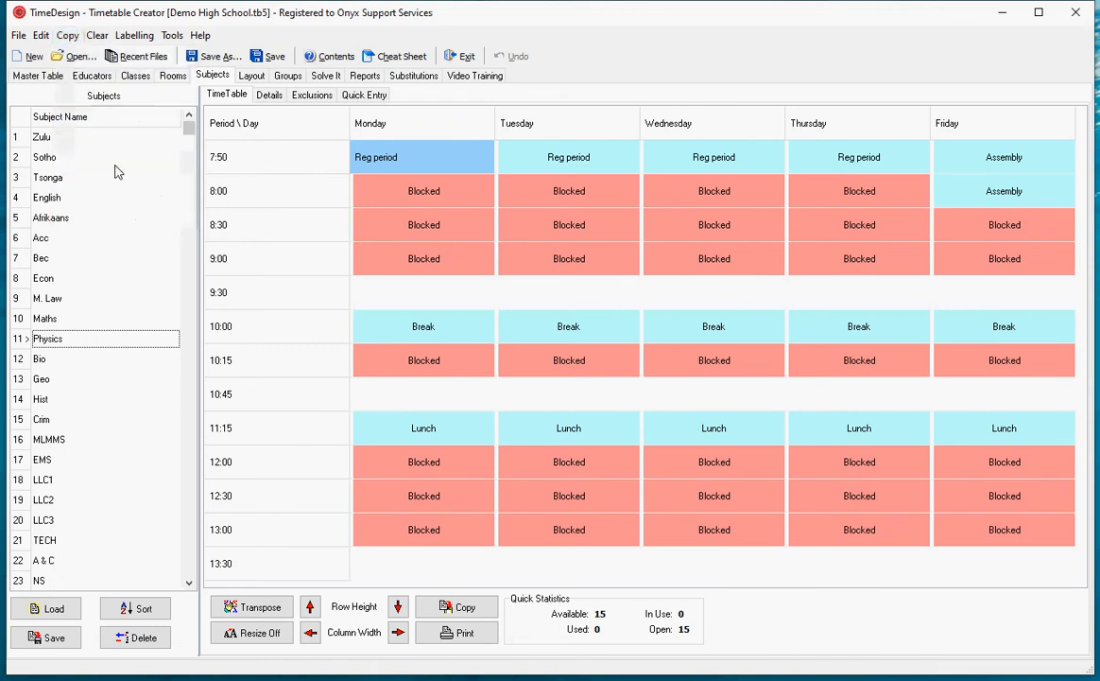
click(68, 35)
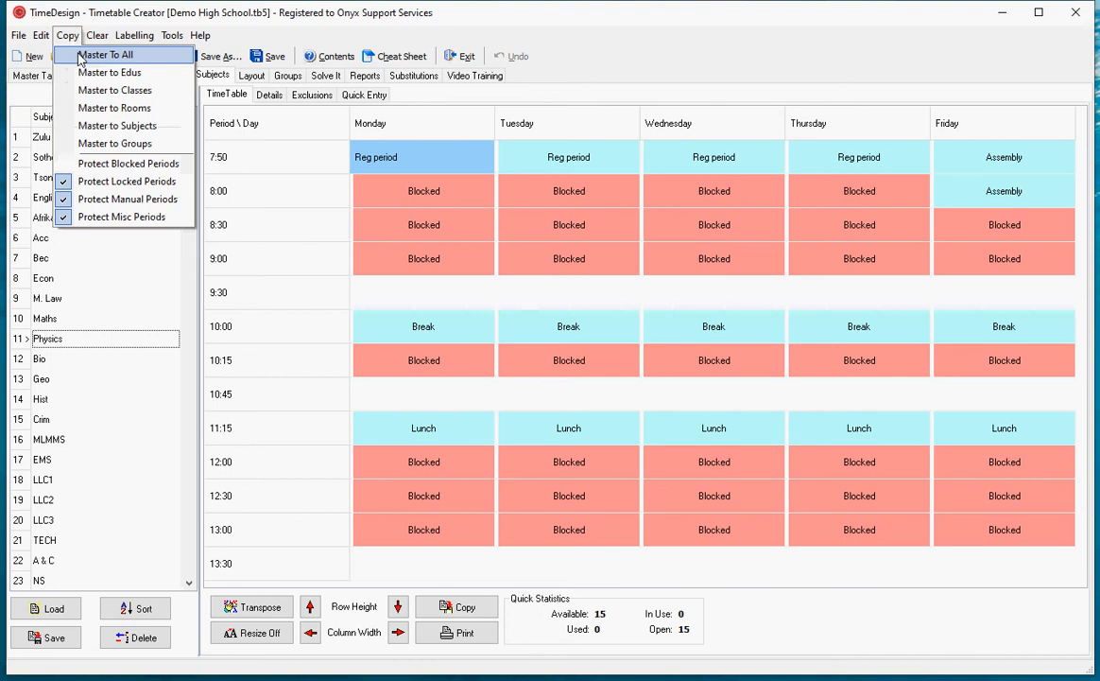
click(78, 58)
click(128, 340)
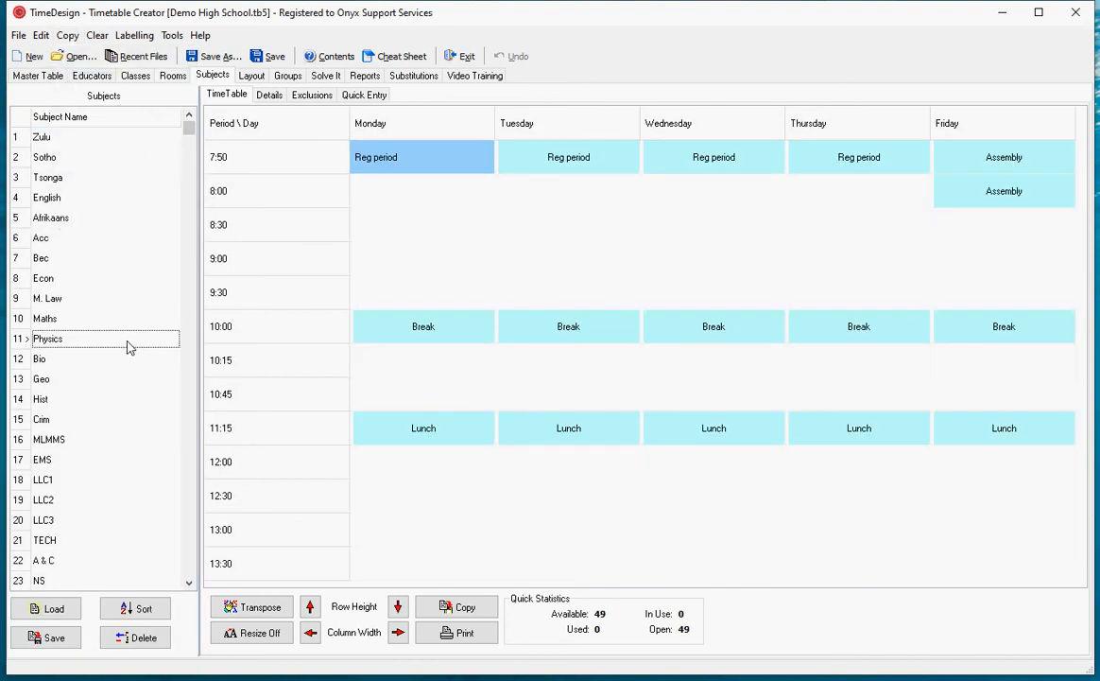
- Turn Protect Blocked Periods back on and select the first educator's 8:00 periods from Monday to Thursday
click(68, 35)
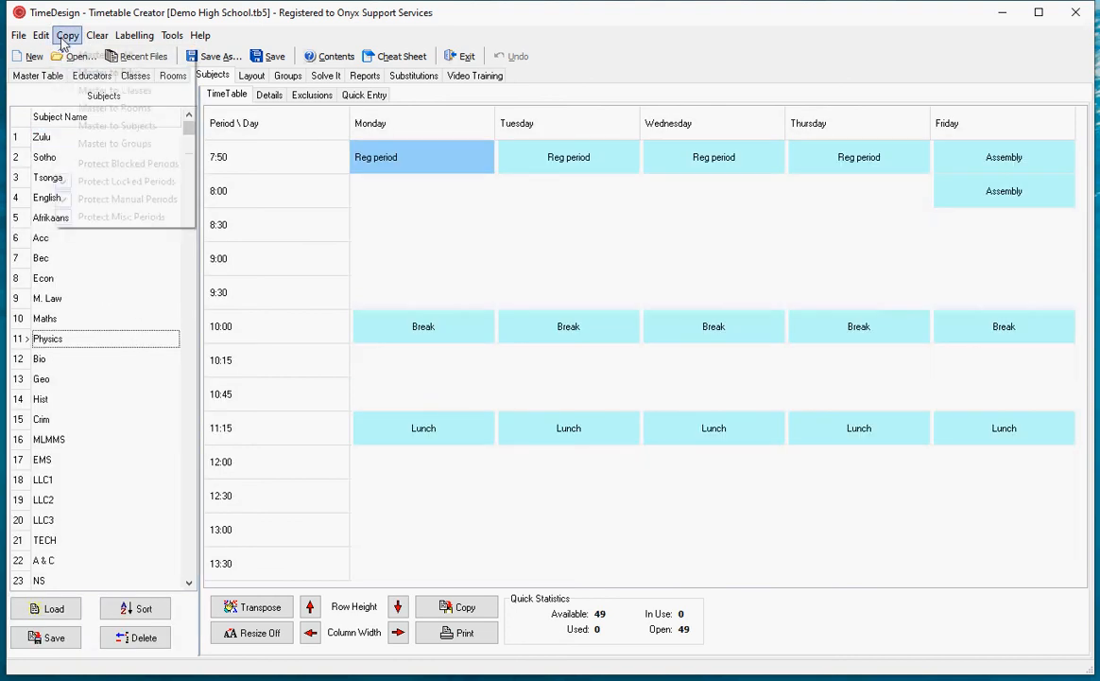
click(110, 163)
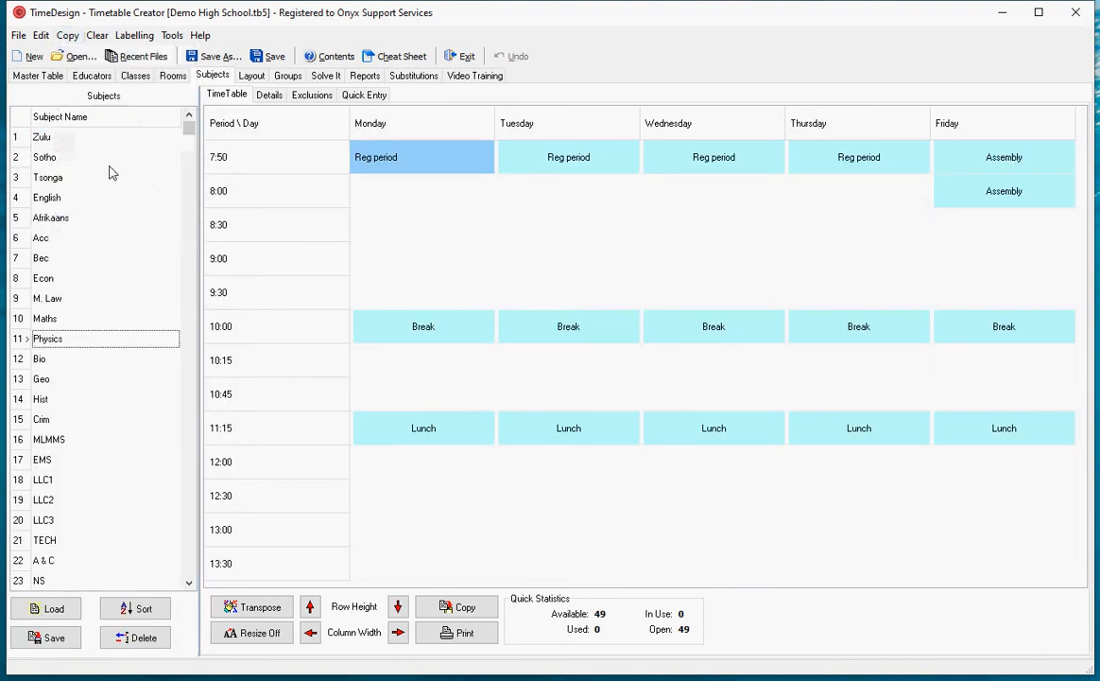
click(92, 77)
drag(418, 189, 860, 208)
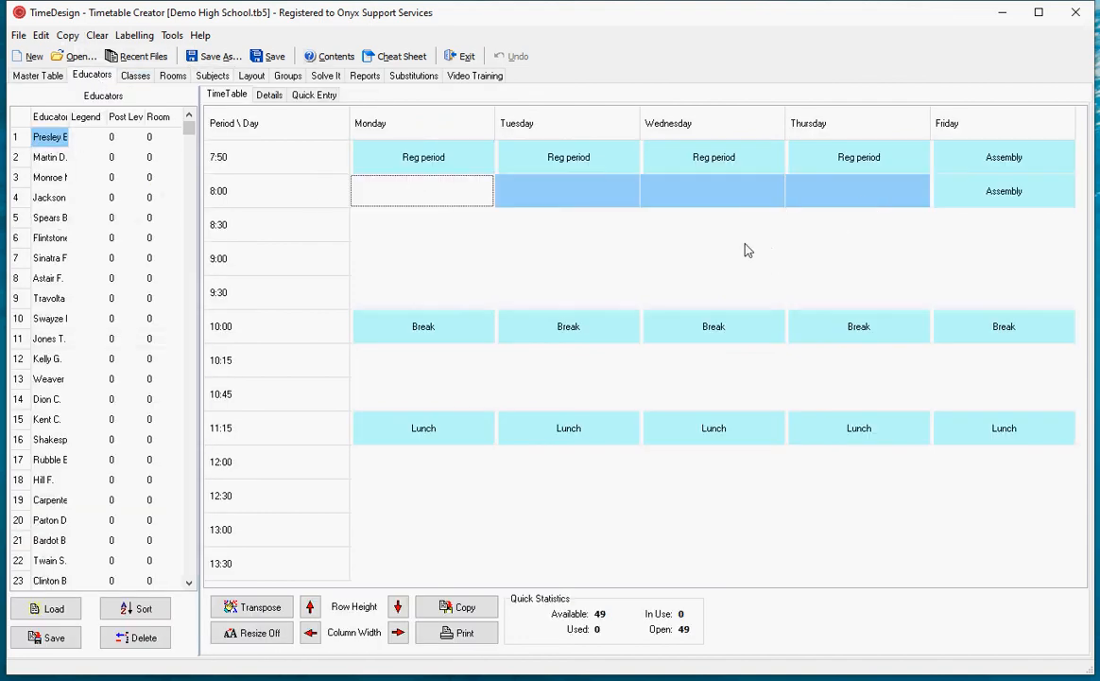
- Block the Computer Room's Thursday periods at 10:15 and 10:45
click(699, 250)
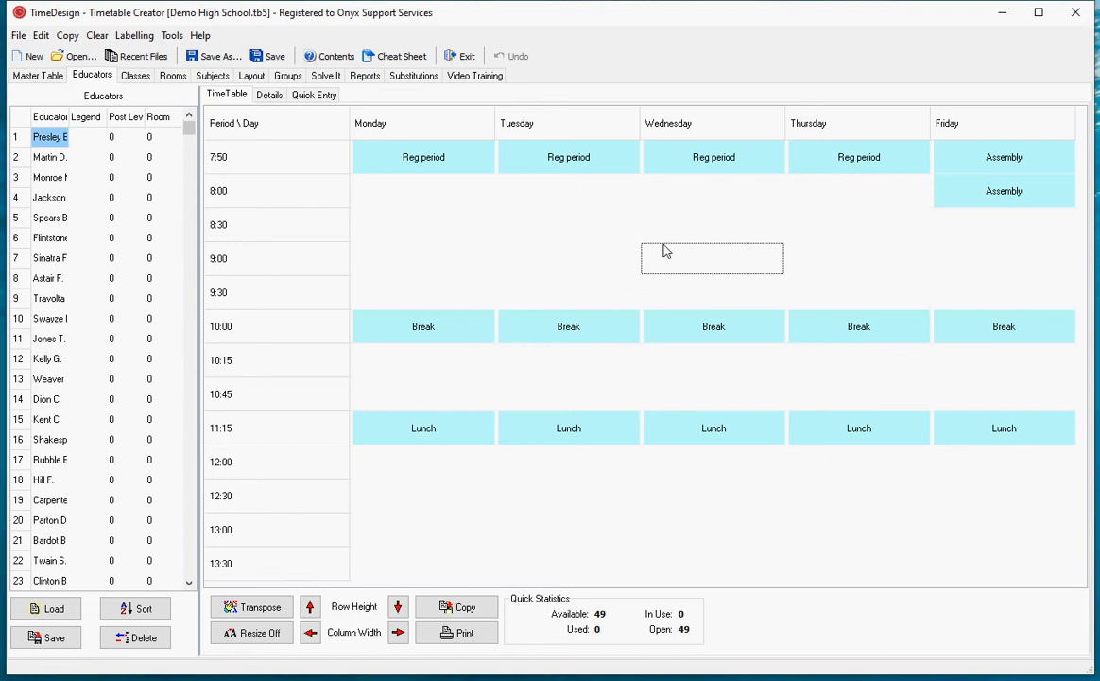
click(137, 76)
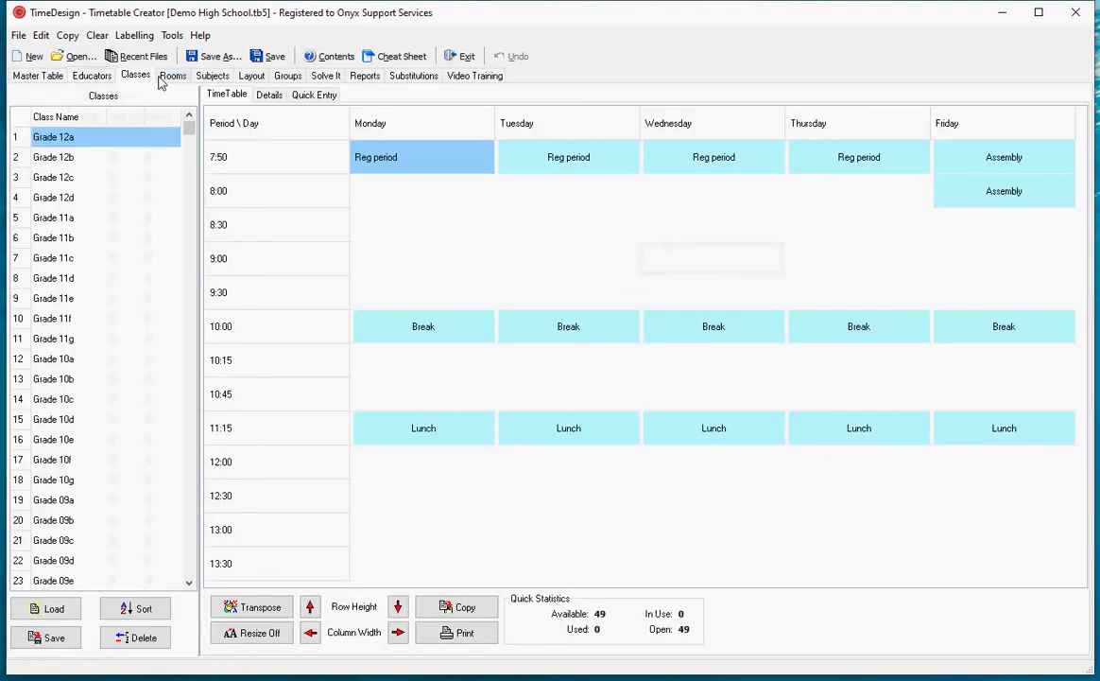
click(173, 77)
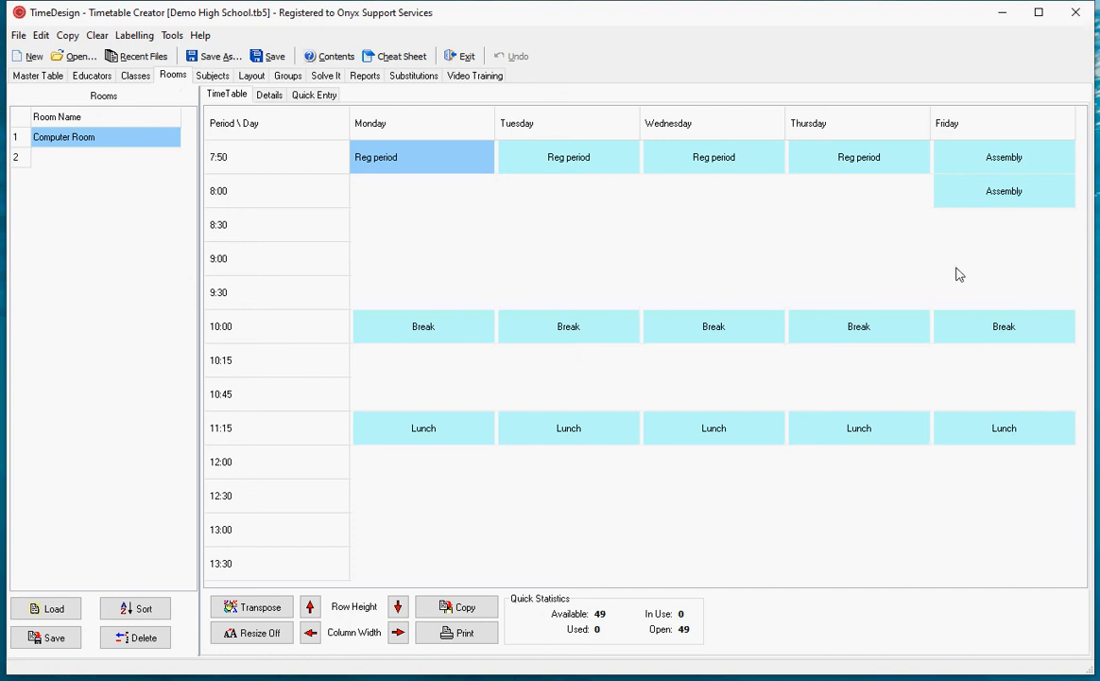
click(850, 387)
right_click(853, 371)
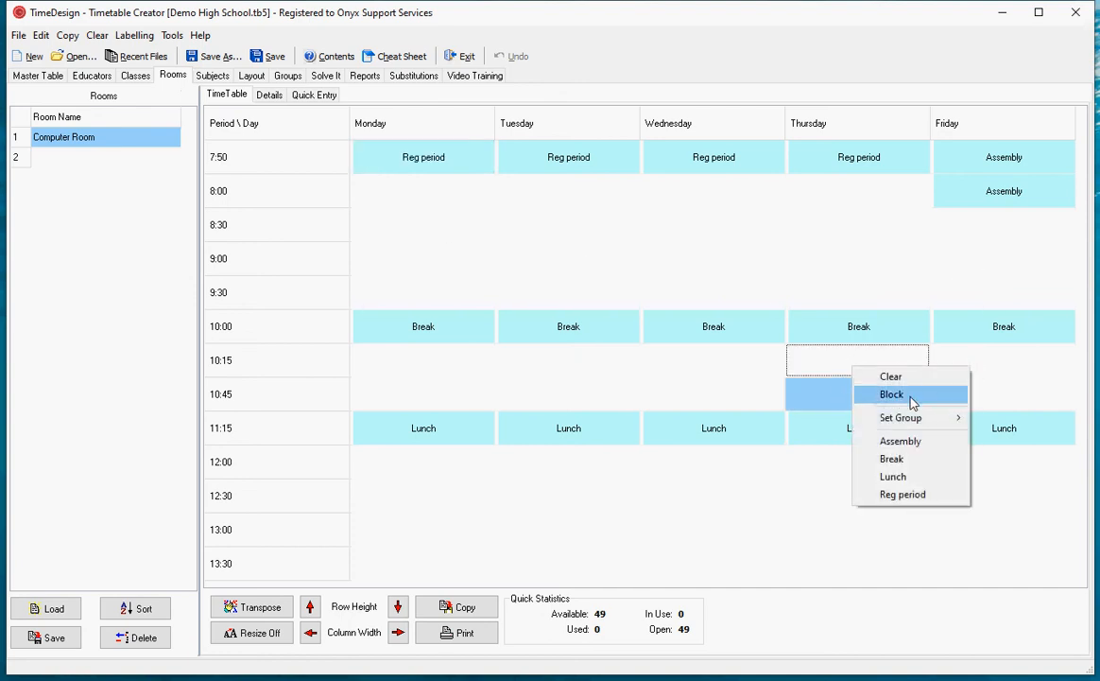
click(913, 393)
click(661, 263)
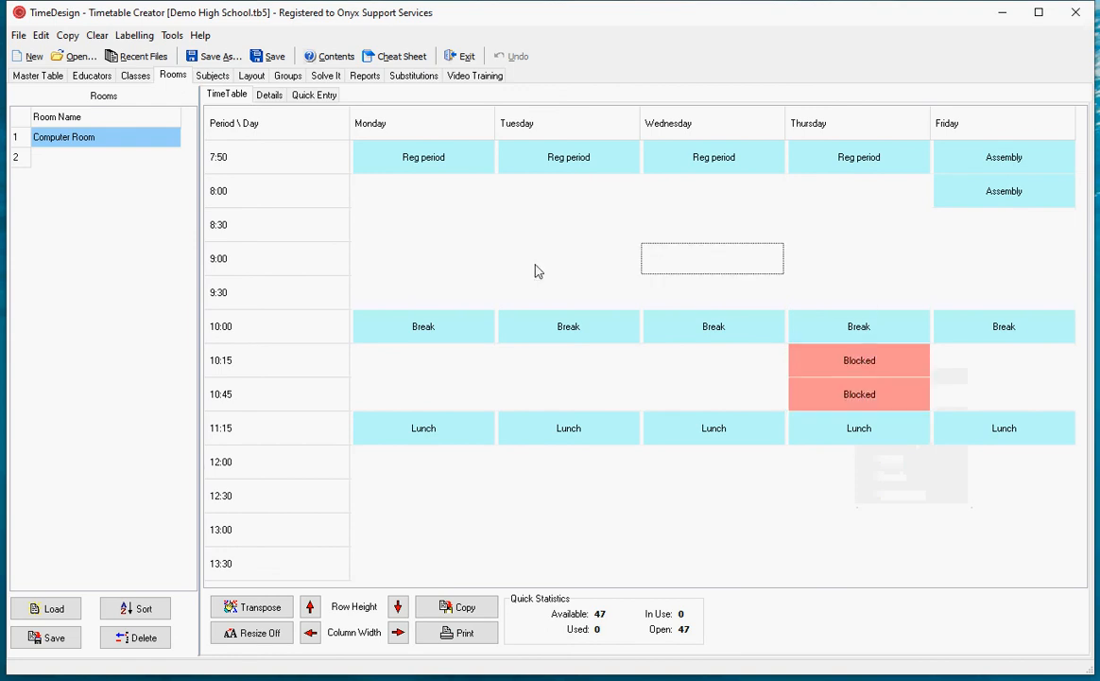
- Block the third educator's 8:00 periods from Monday to Thursday
click(92, 76)
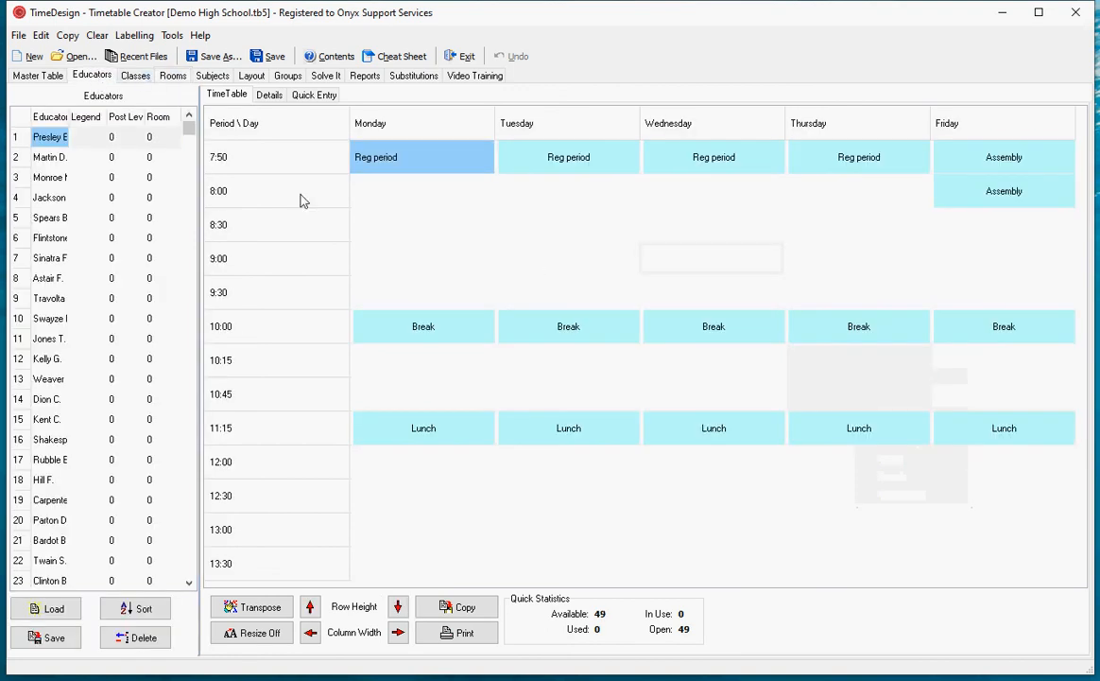
click(46, 179)
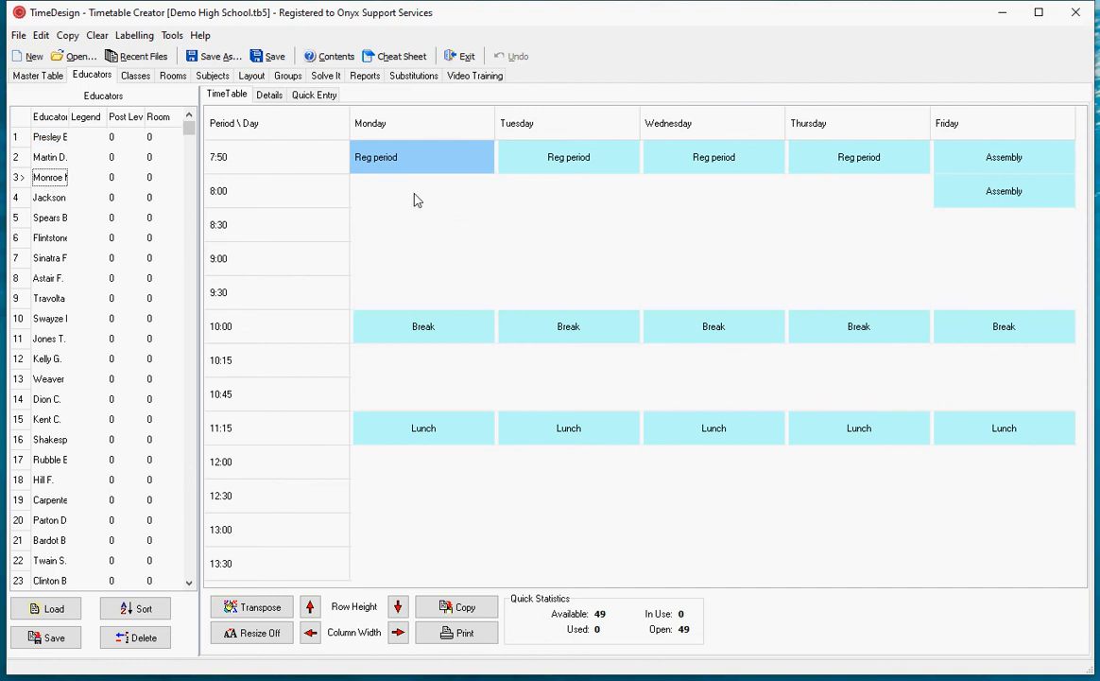
drag(416, 198, 840, 203)
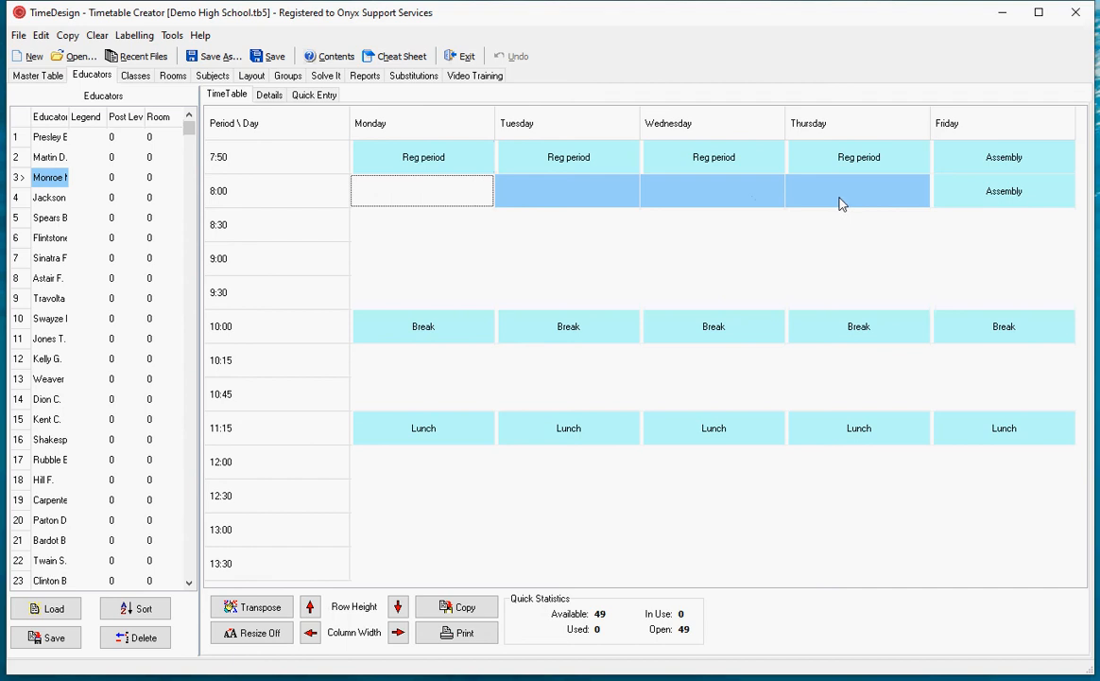
right_click(840, 204)
click(876, 226)
click(728, 241)
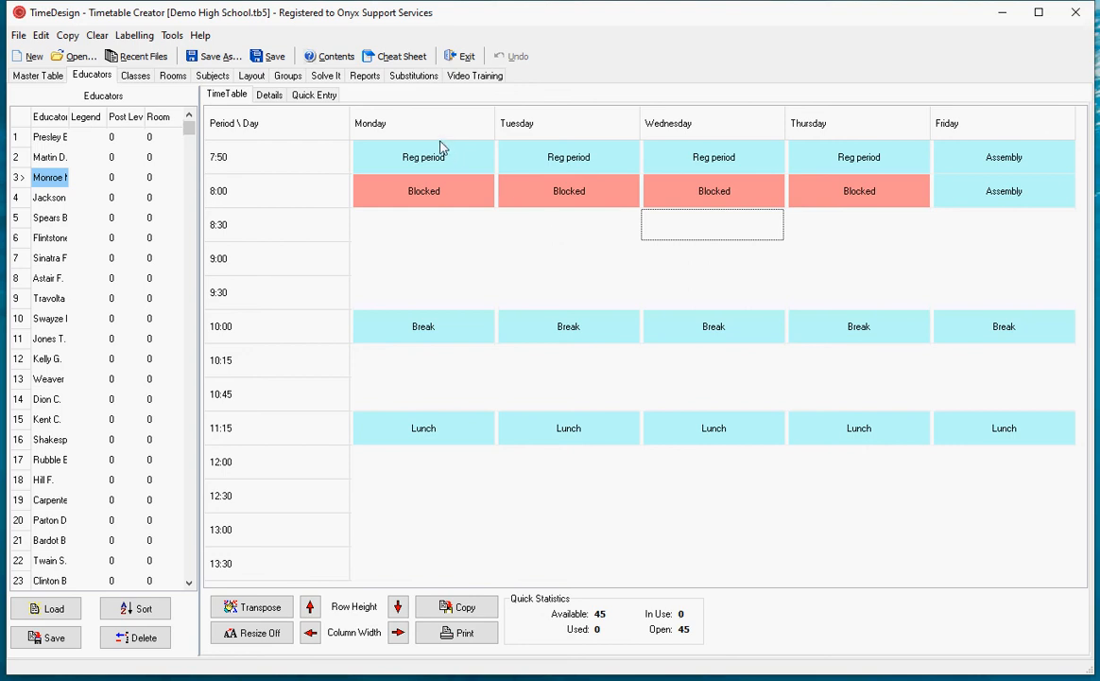
- Check the timetable information with the new blocks, run the solver for about five seconds and stop it
click(312, 74)
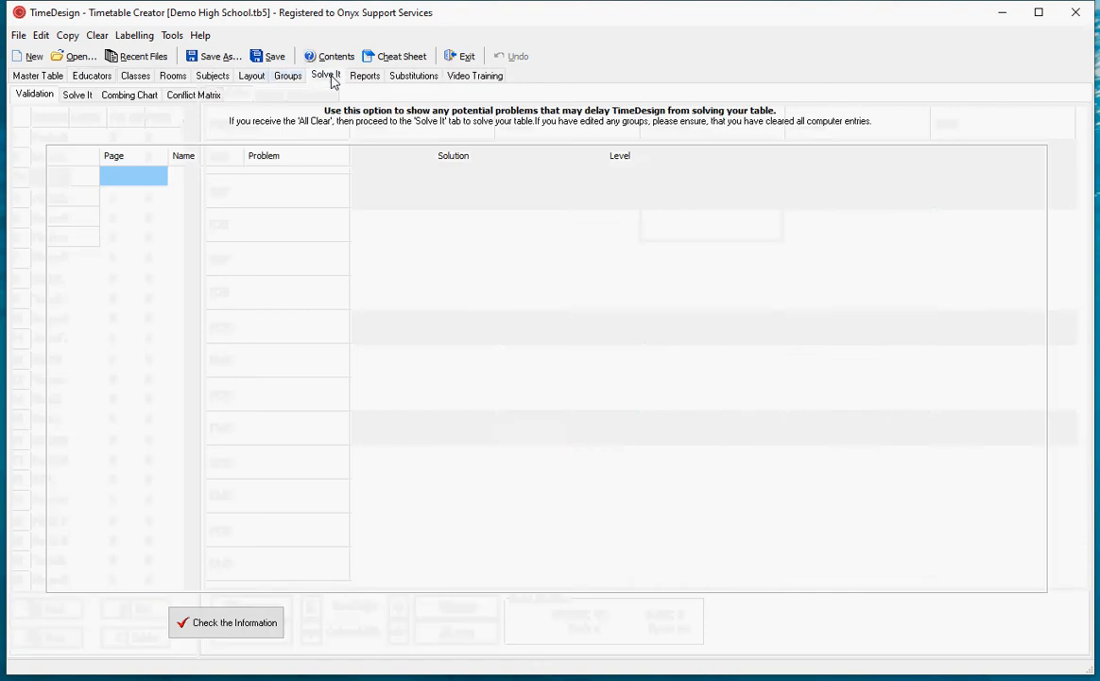
click(280, 626)
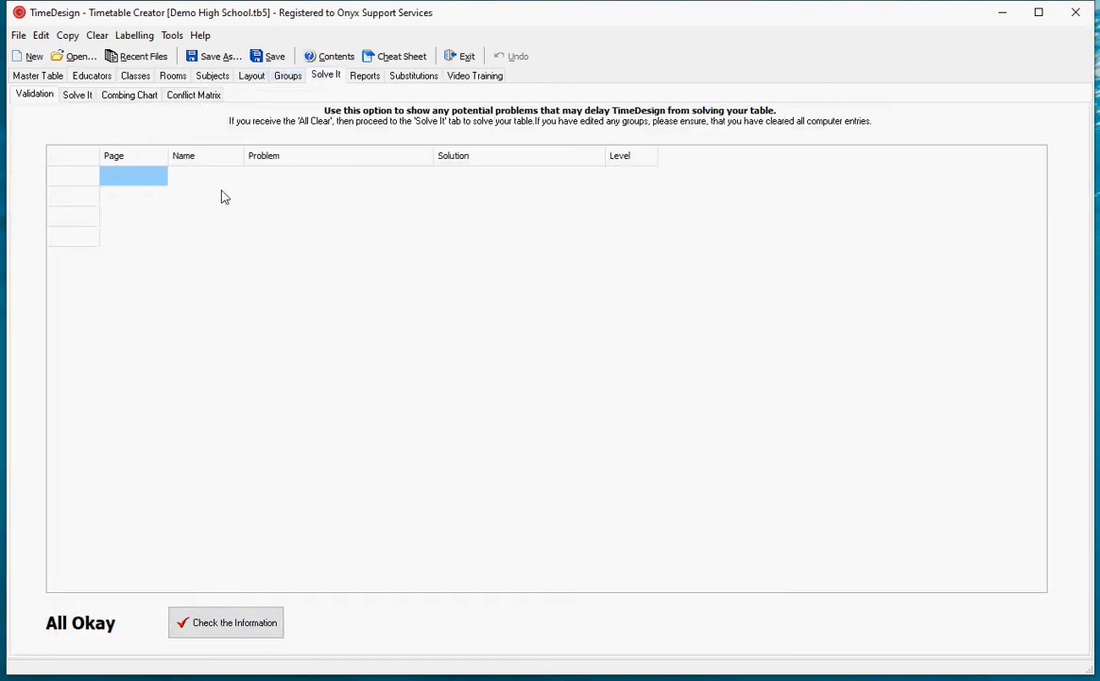
click(78, 94)
click(1005, 117)
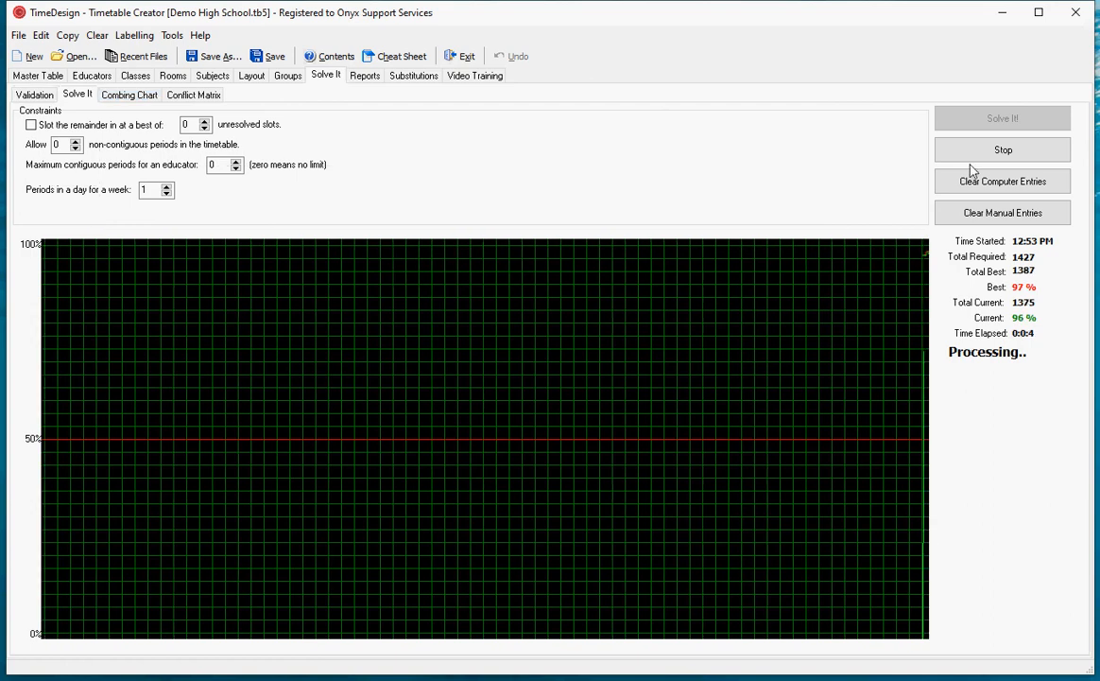
click(988, 151)
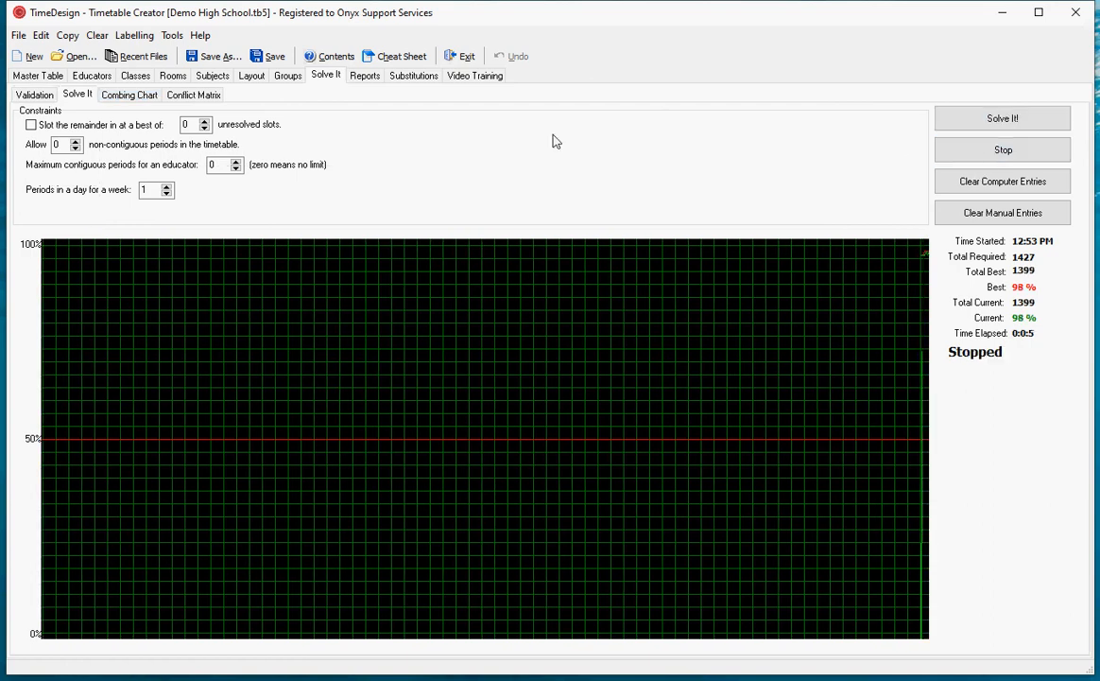
- Open the file ALPINE TIMETABLE 1f.tb5 from the Alpine folder inside TimeTabling
click(80, 58)
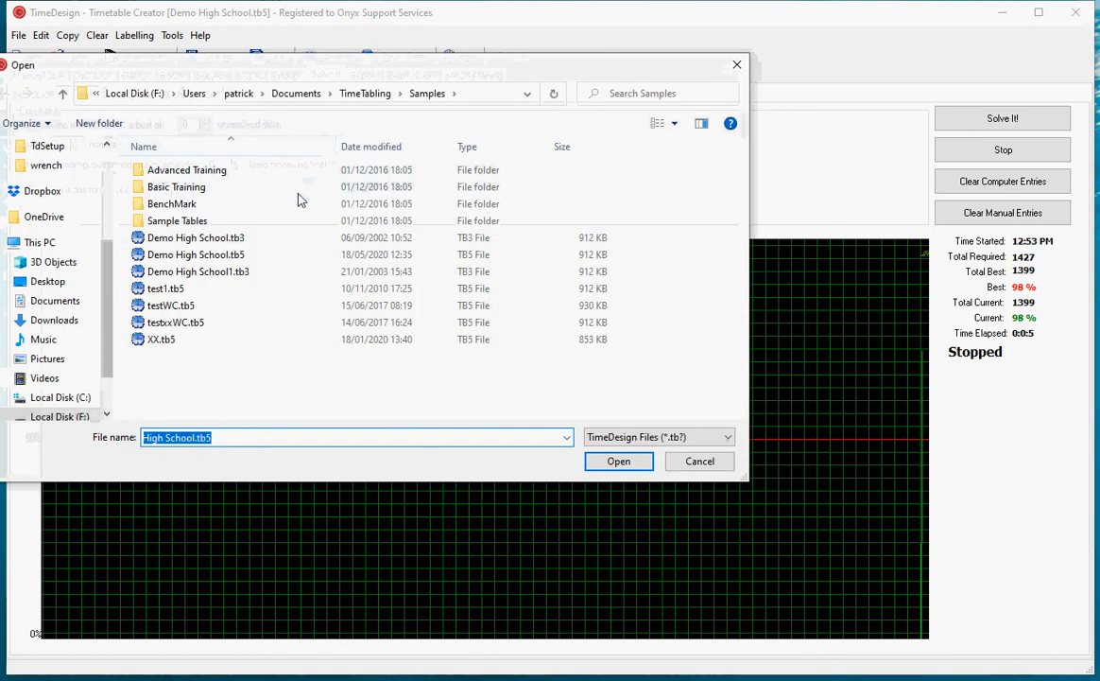
click(359, 95)
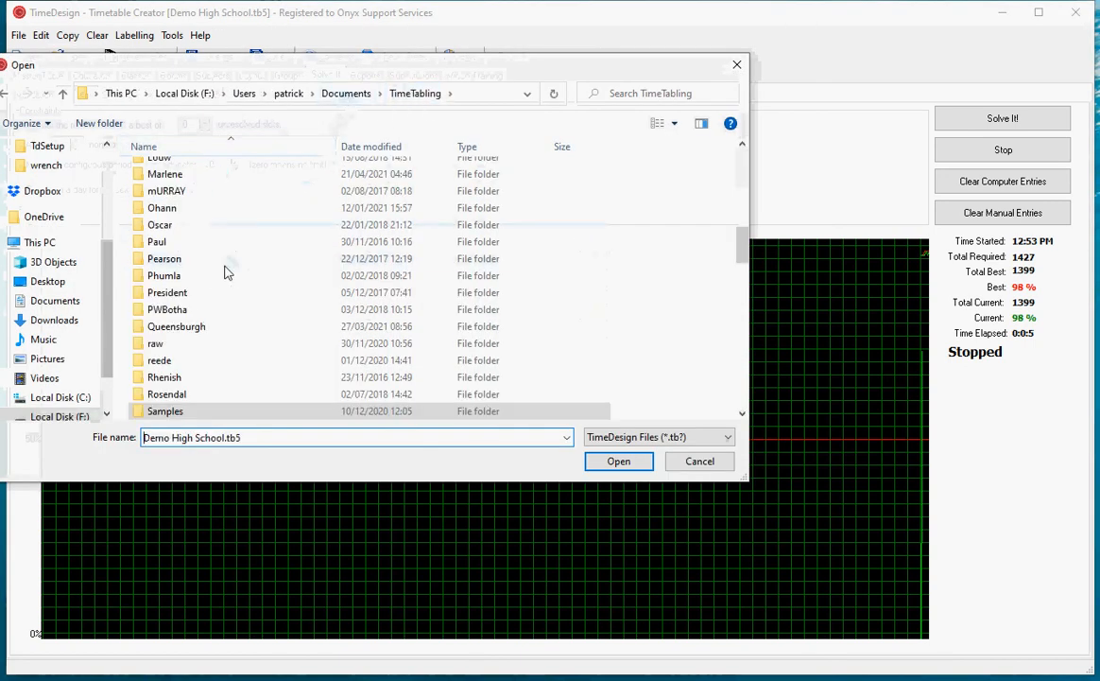
scroll(223, 273, up, 5)
scroll(224, 273, up, 6)
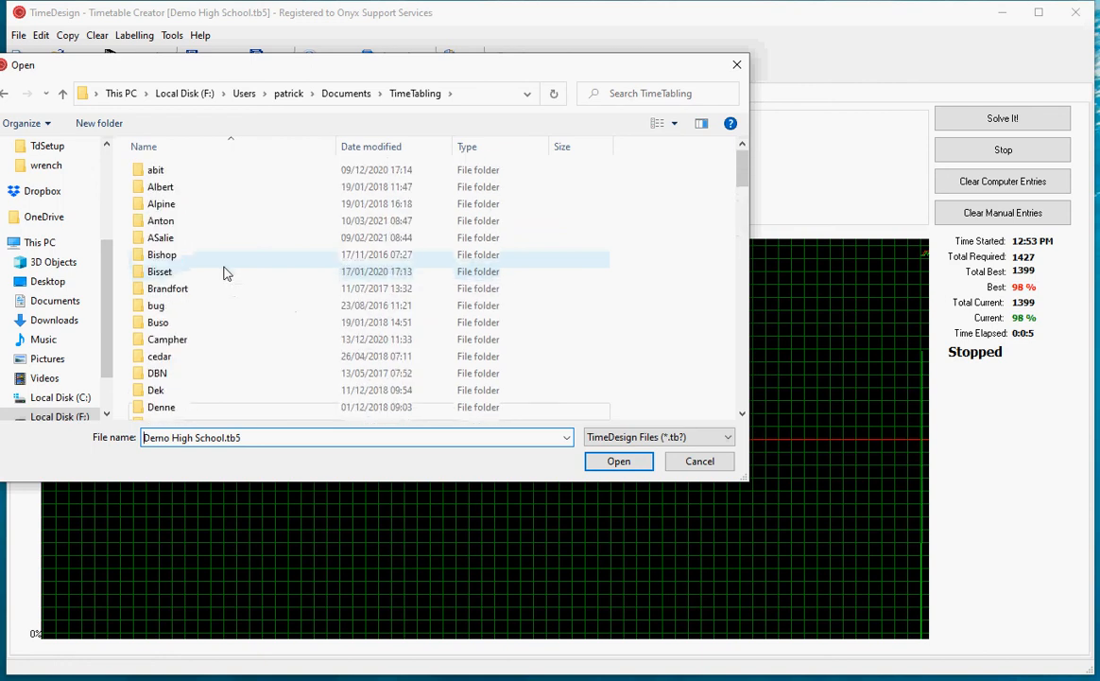
click(161, 207)
double_click(160, 207)
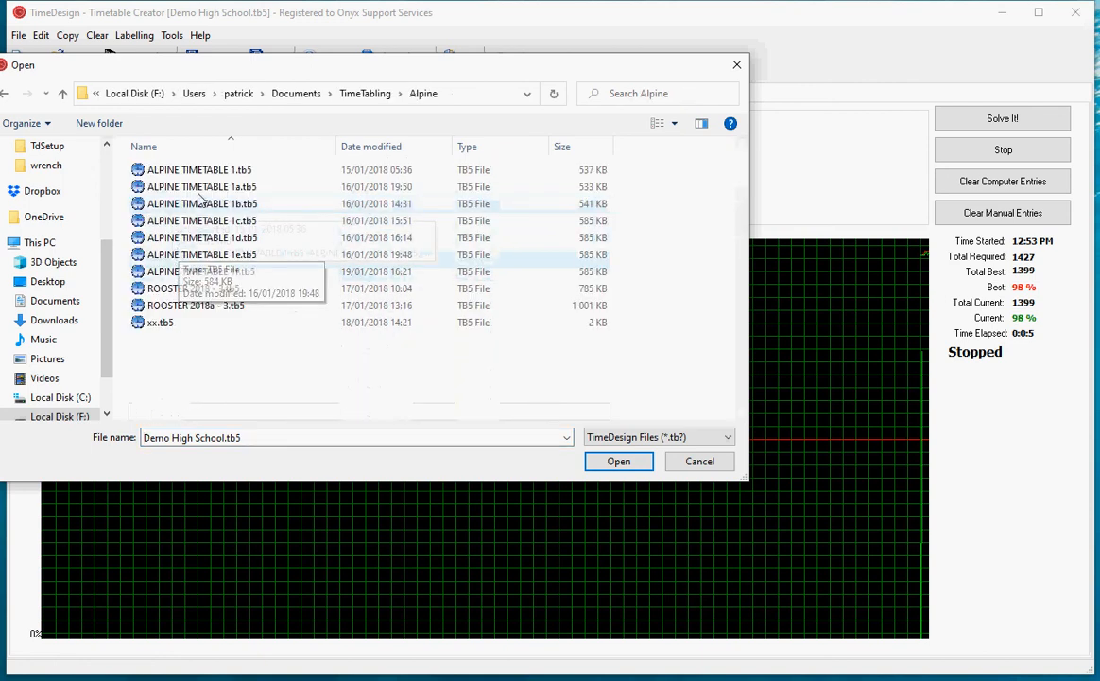
double_click(189, 271)
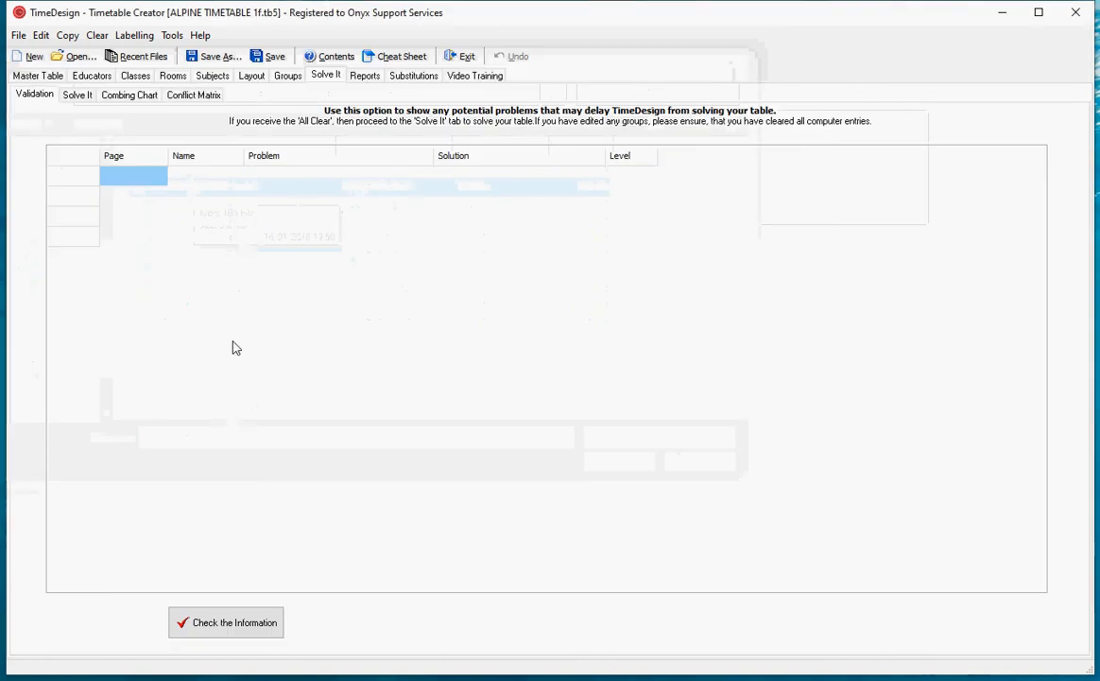
- Clear the Alpine timetable's existing entries, check its information and start the solver
click(98, 36)
click(153, 363)
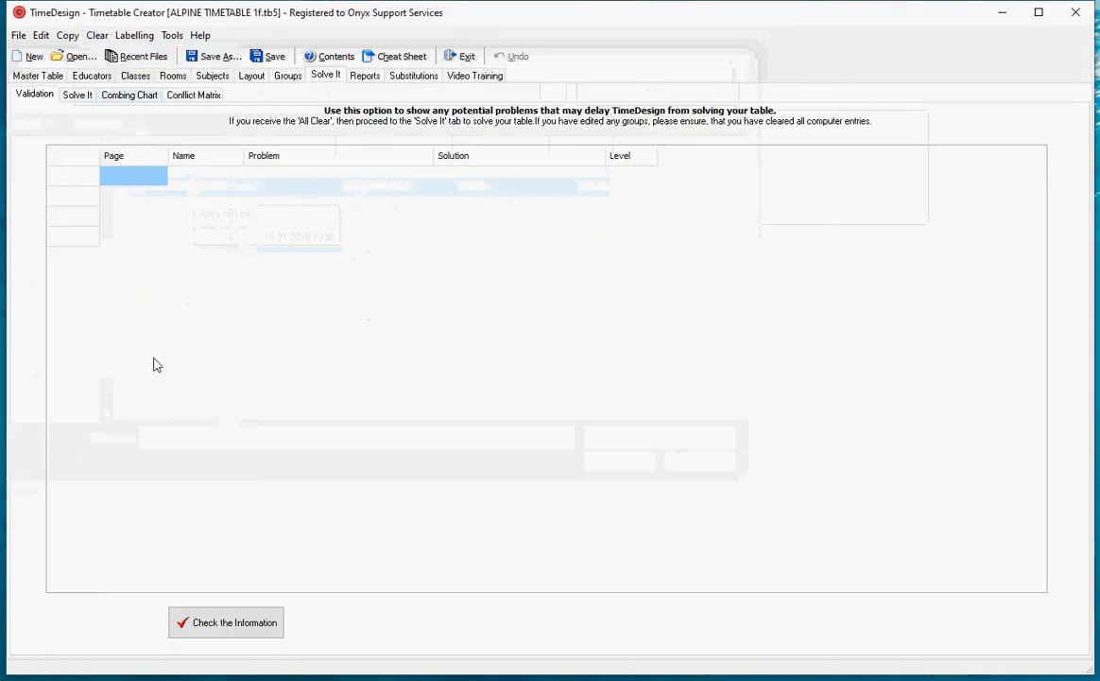
click(265, 629)
click(79, 97)
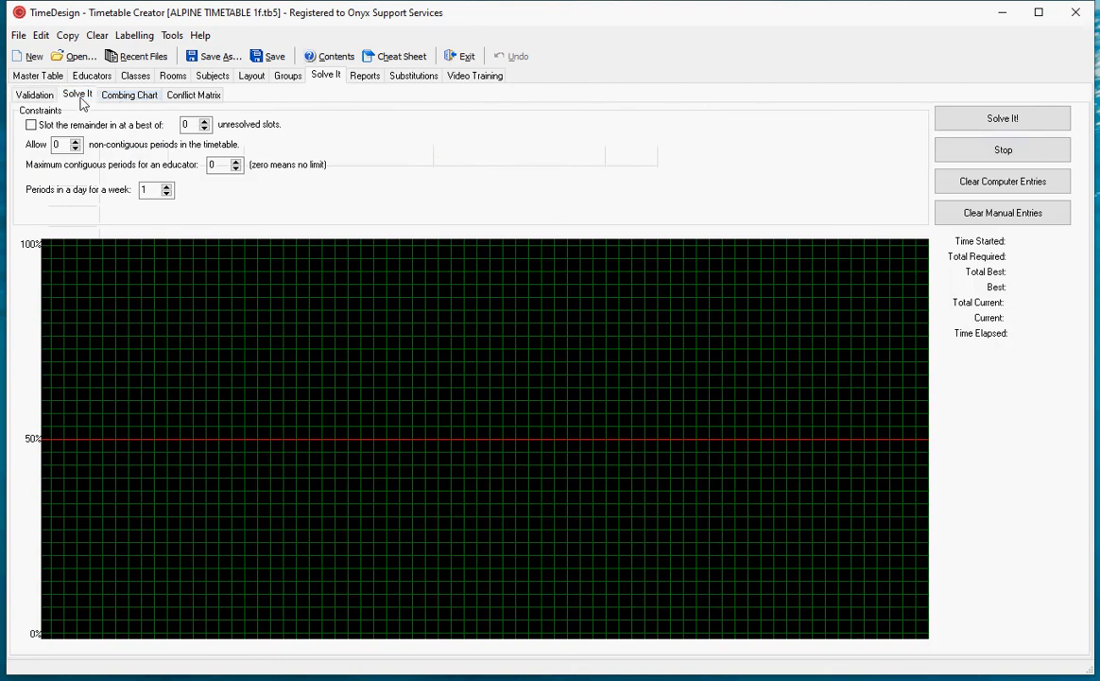
click(1006, 123)
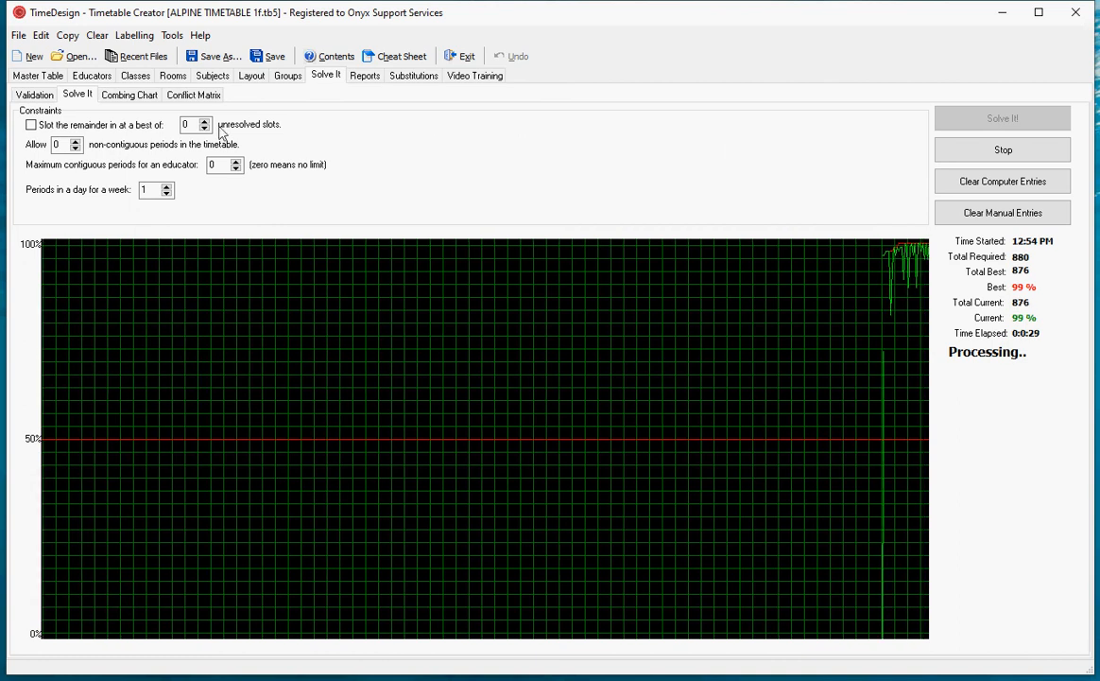
- Allow 4 non-contiguous periods in the timetable while the solver is running
drag(65, 144, 30, 145)
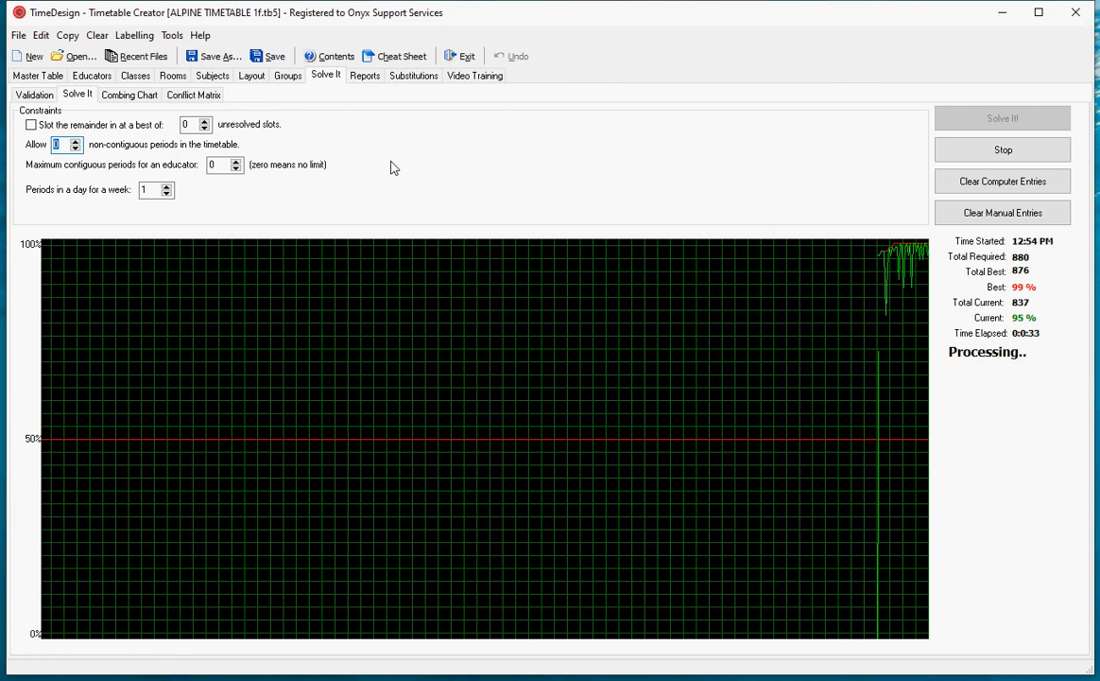
text(2)
key(Up)
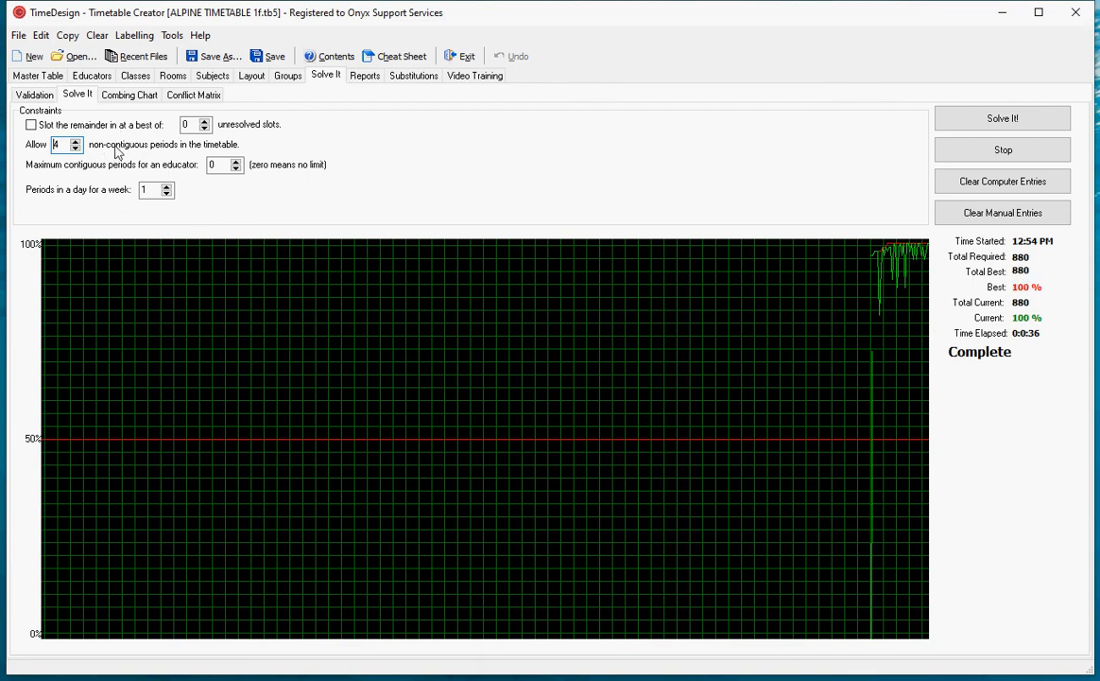
- Set the allowed non-contiguous periods back to 0 and run the solver again
double_click(60, 146)
text(0)
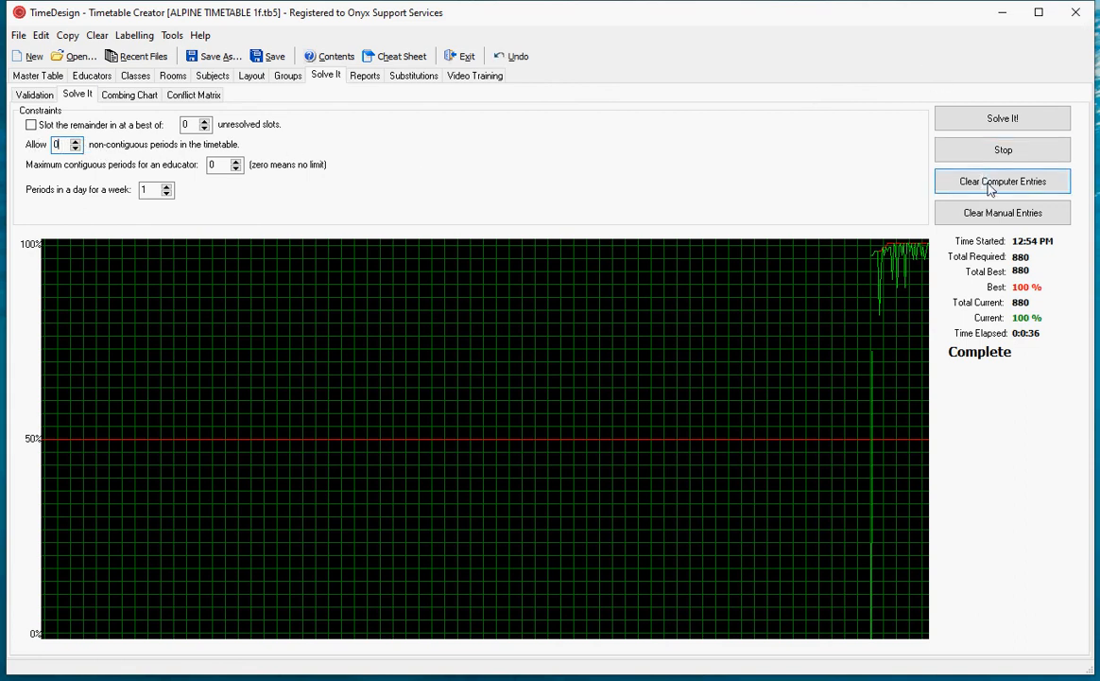
click(983, 127)
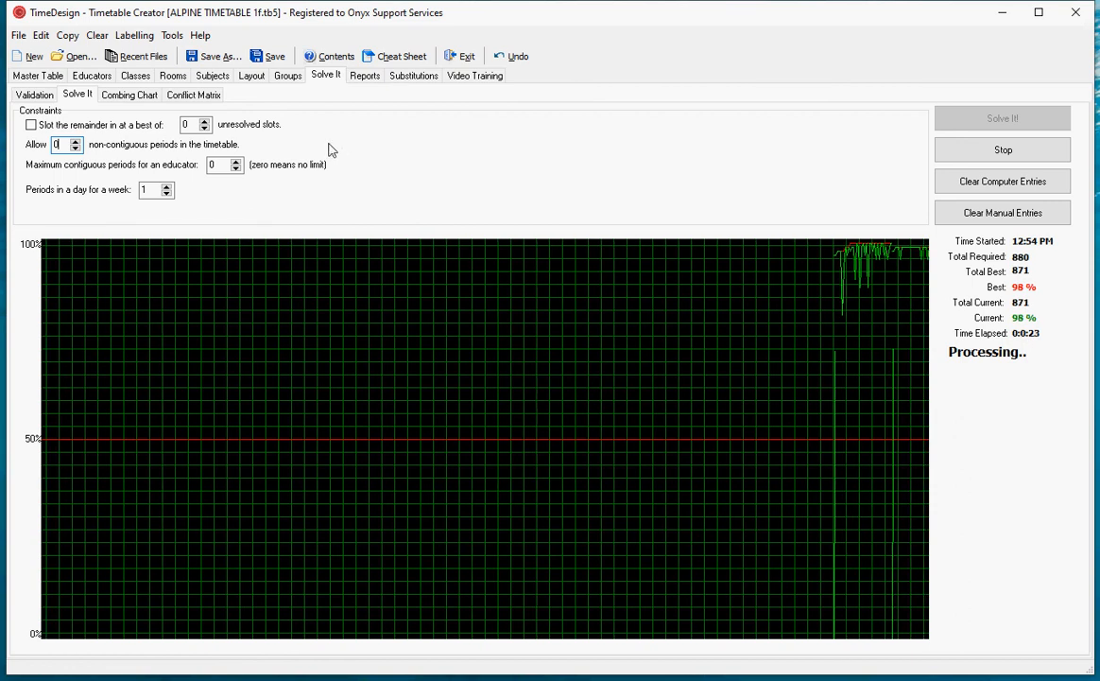
- Set the unresolved slots limit to 5, and turn the option to slot in the remainder on and back off
click(189, 125)
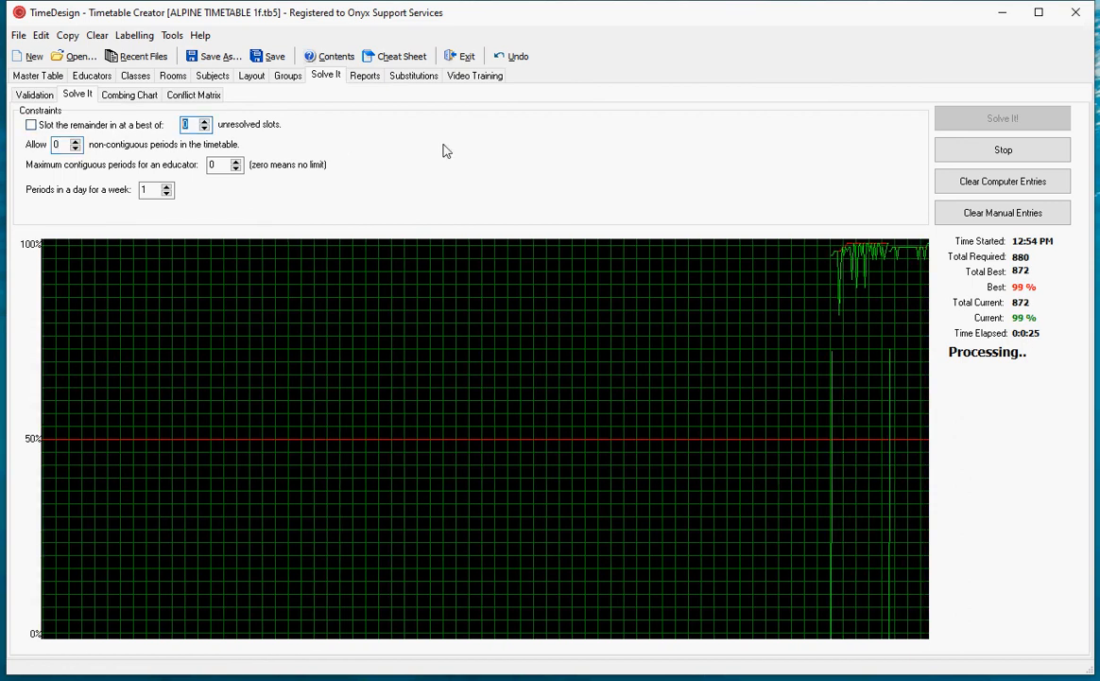
text(5)
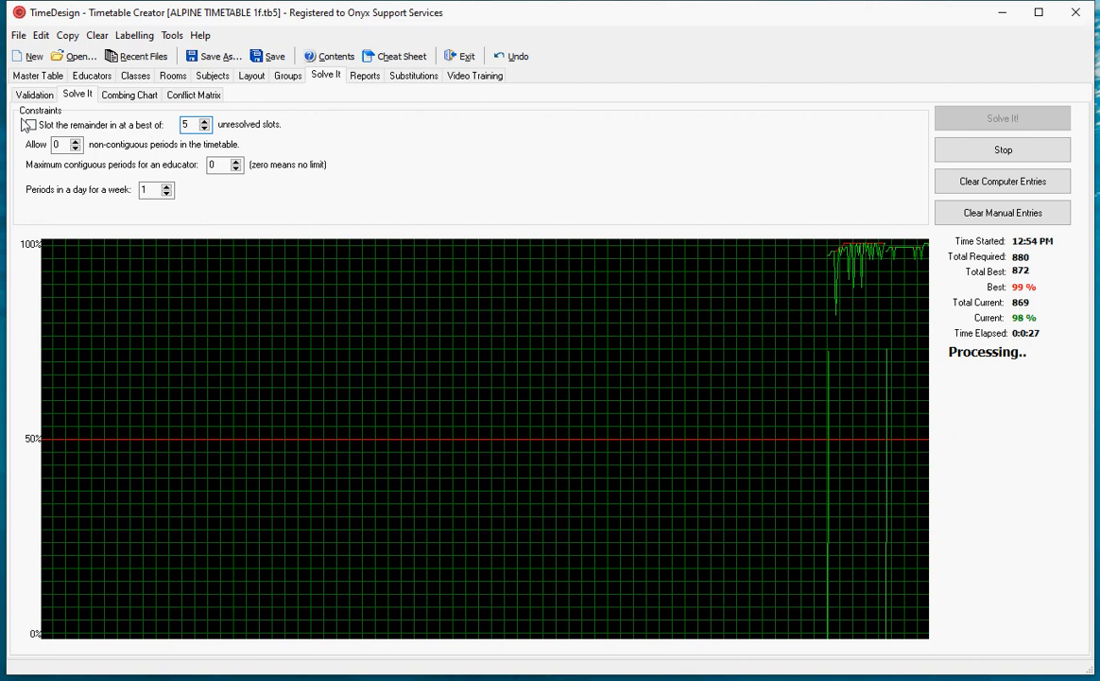
click(32, 126)
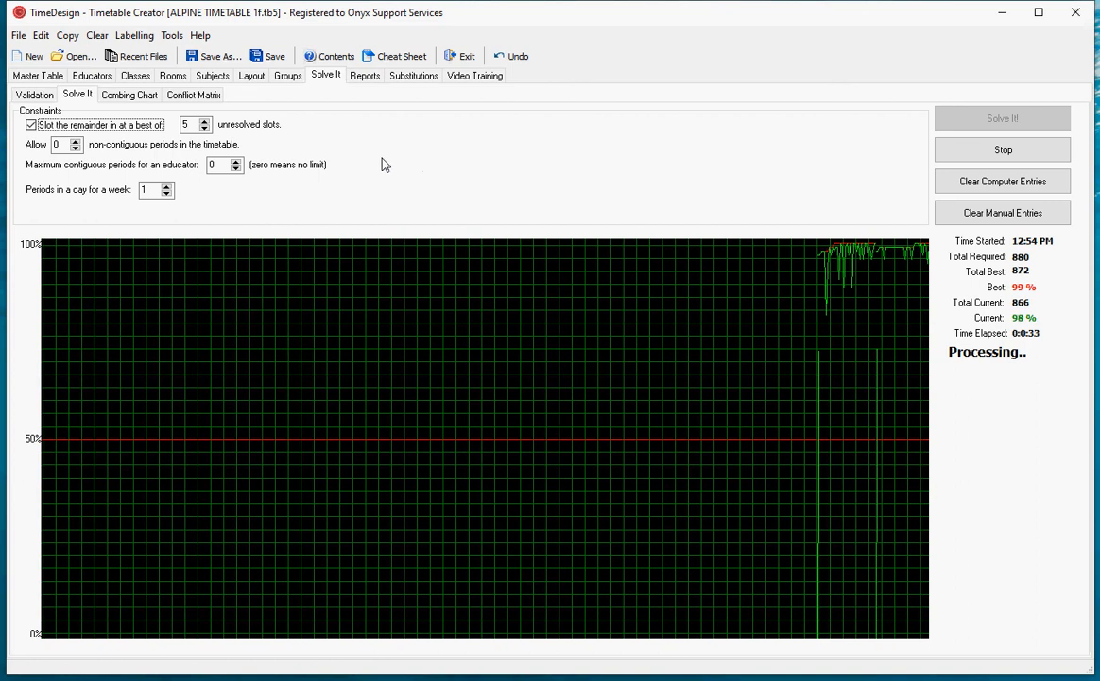
click(31, 124)
key(Tab)
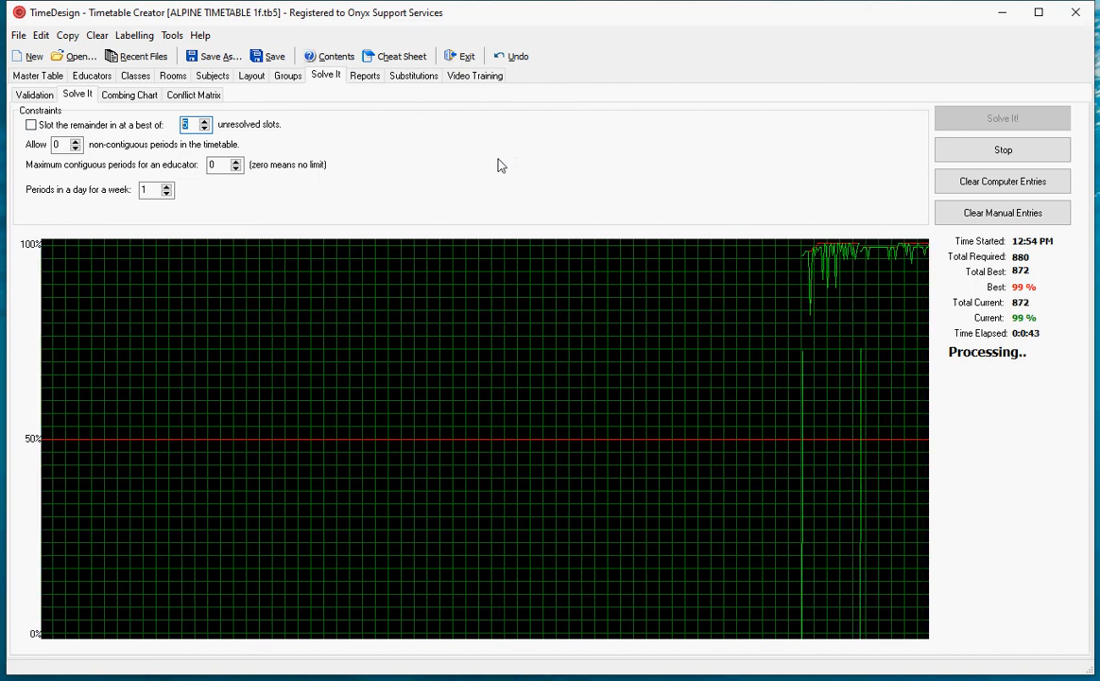
- Raise the allowed non-contiguous periods to 7 while the solver is running
click(74, 140)
click(75, 140)
click(75, 141)
click(74, 141)
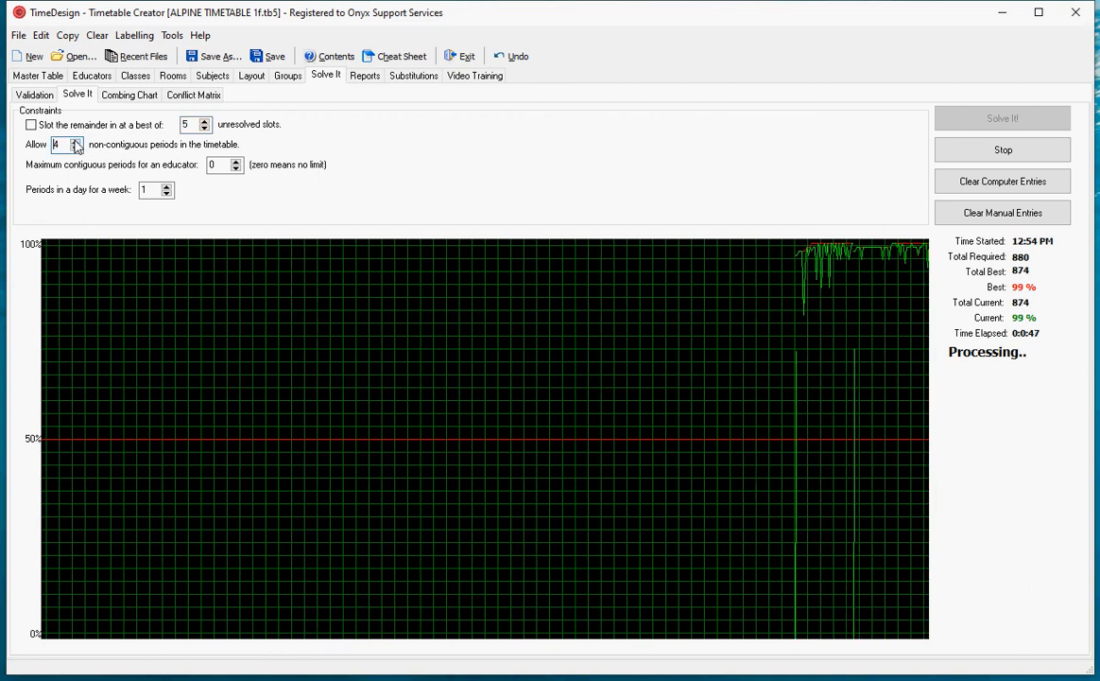
click(74, 141)
click(74, 141)
click(75, 141)
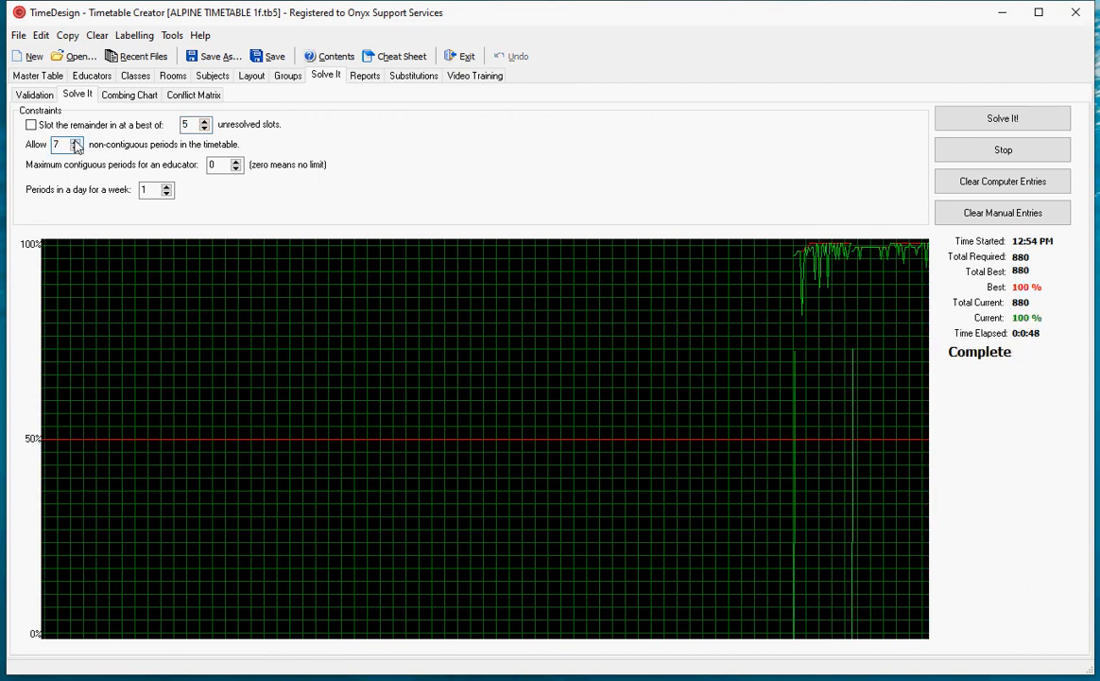